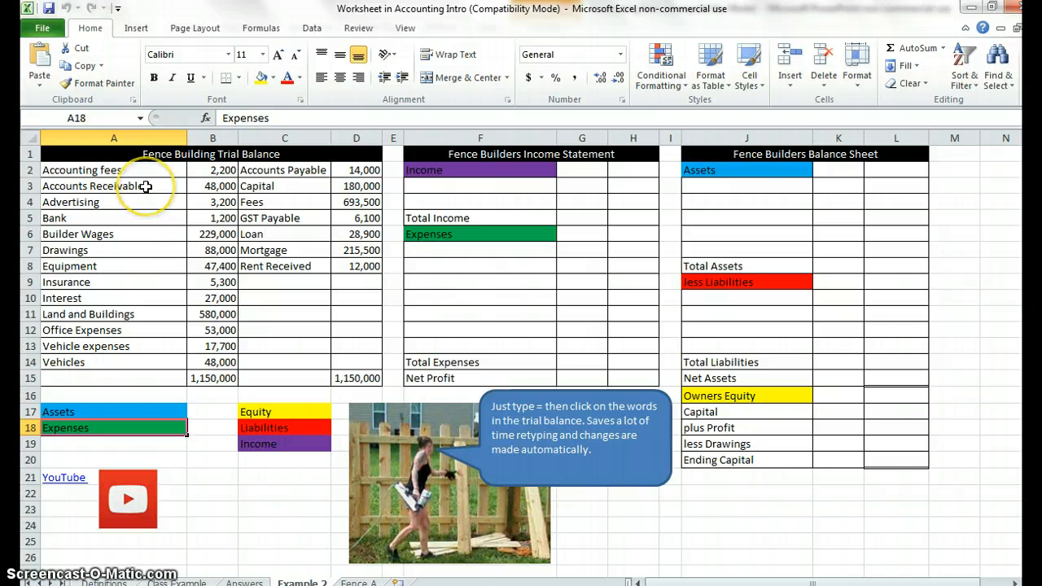
Fill Accounts Receivable, Bank, Equipment, Land and Buildings, and Vehicles in the trial balance with the light blue assets colour.
left_click(145, 186)
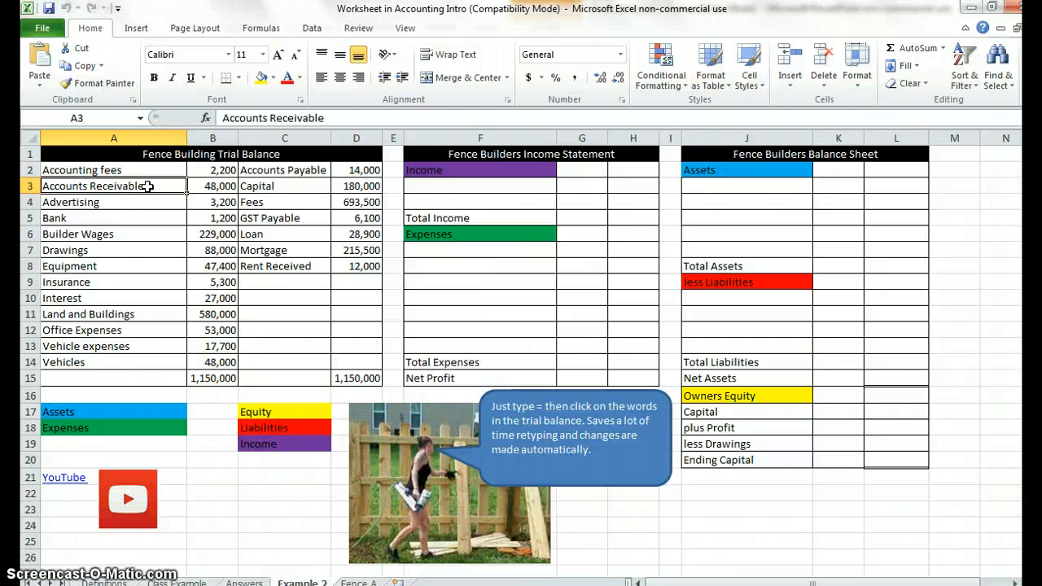
left_click(118, 218)
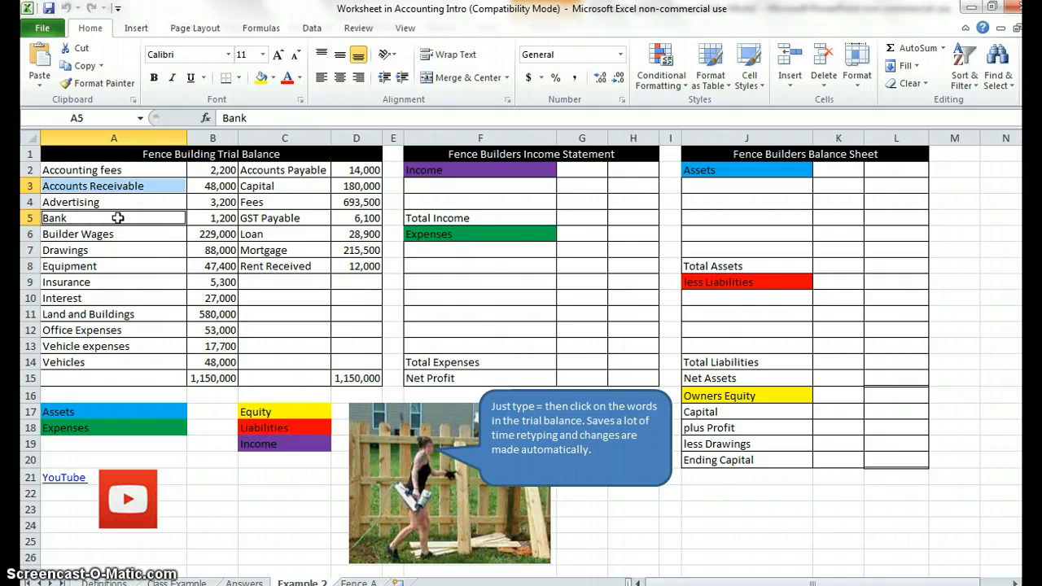
left_click(110, 265)
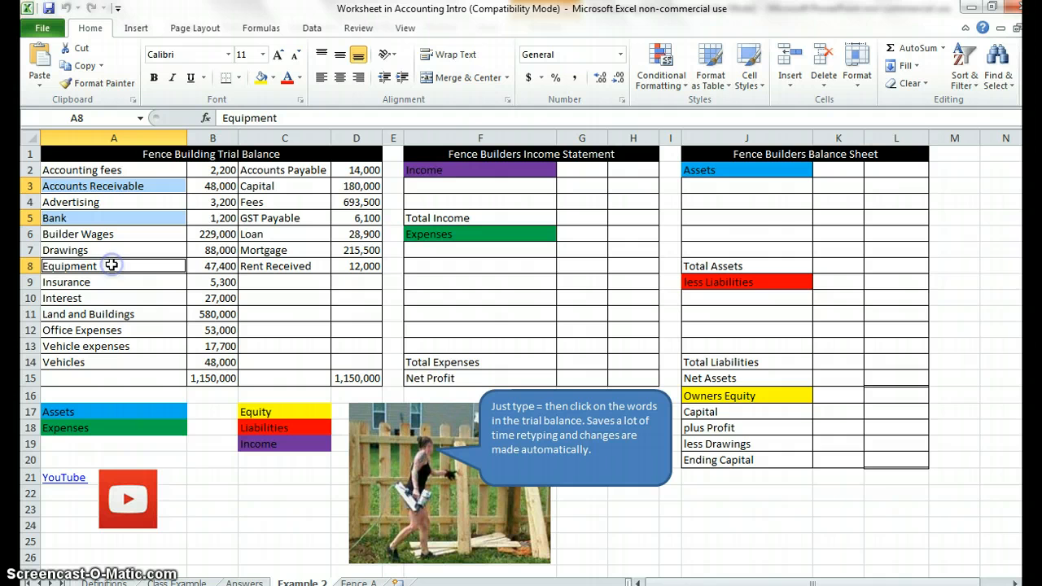
left_click(100, 313)
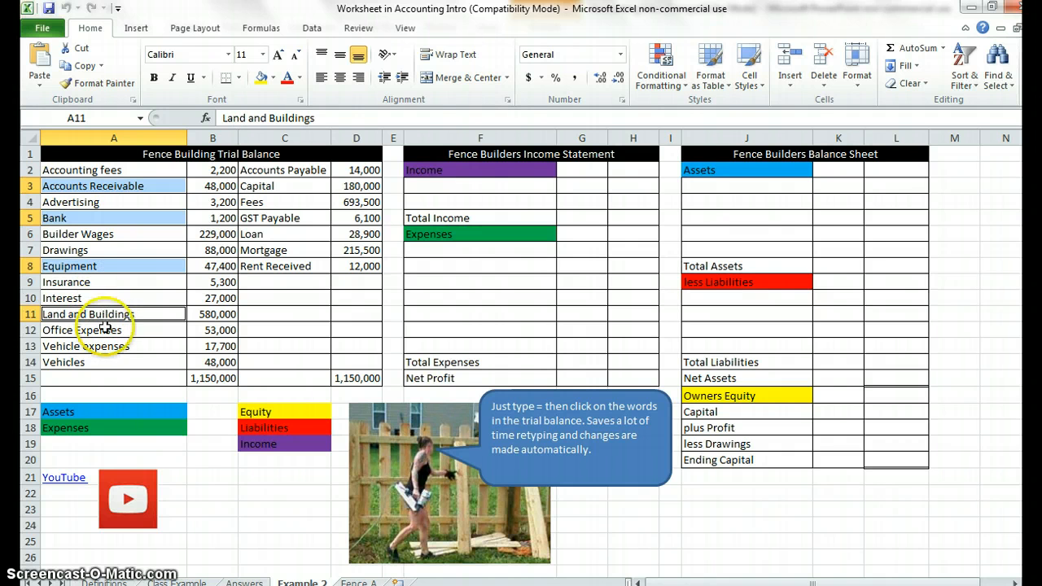
left_click(102, 361)
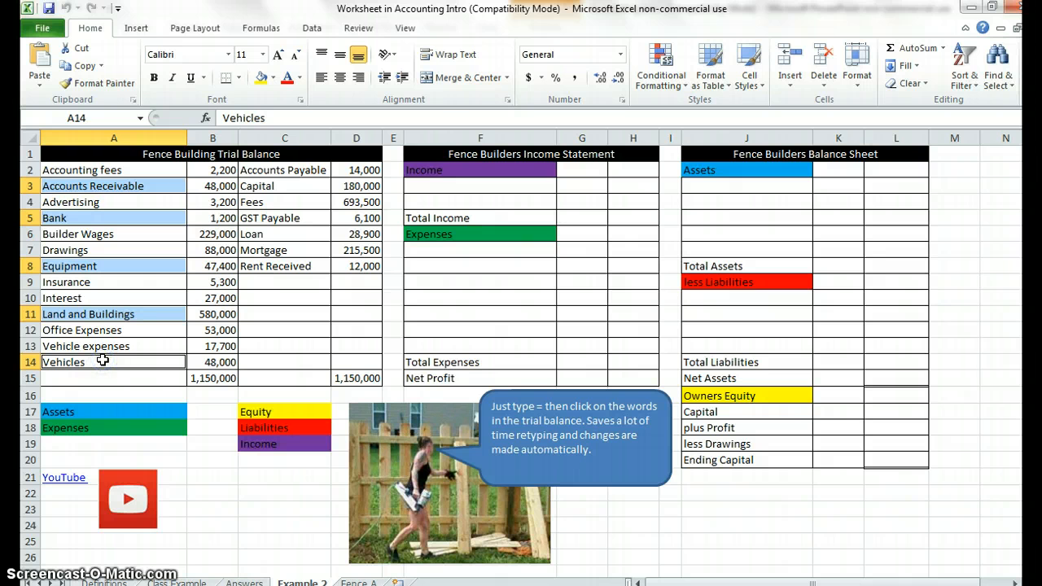
left_click(275, 78)
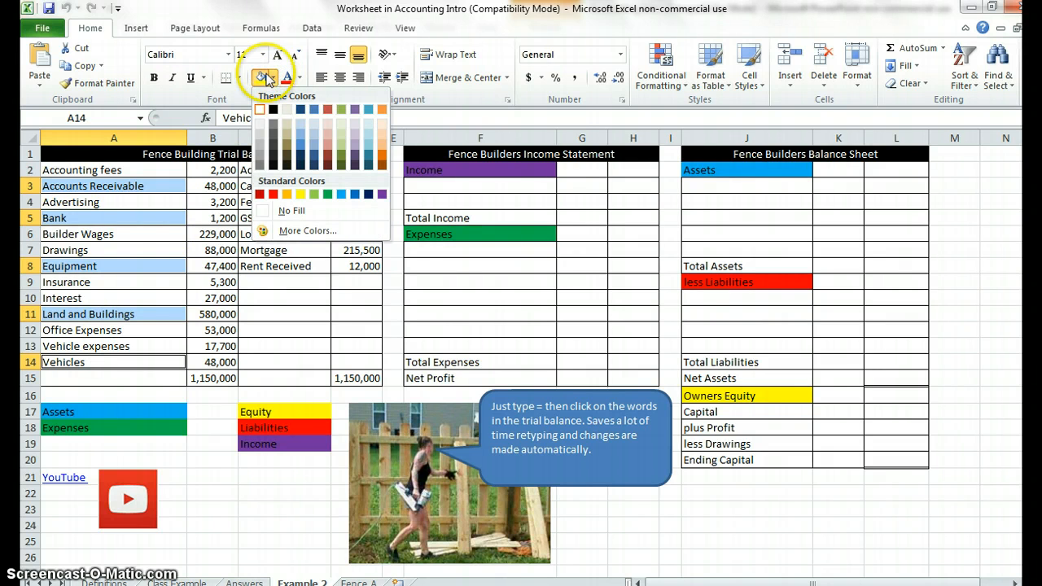
left_click(342, 194)
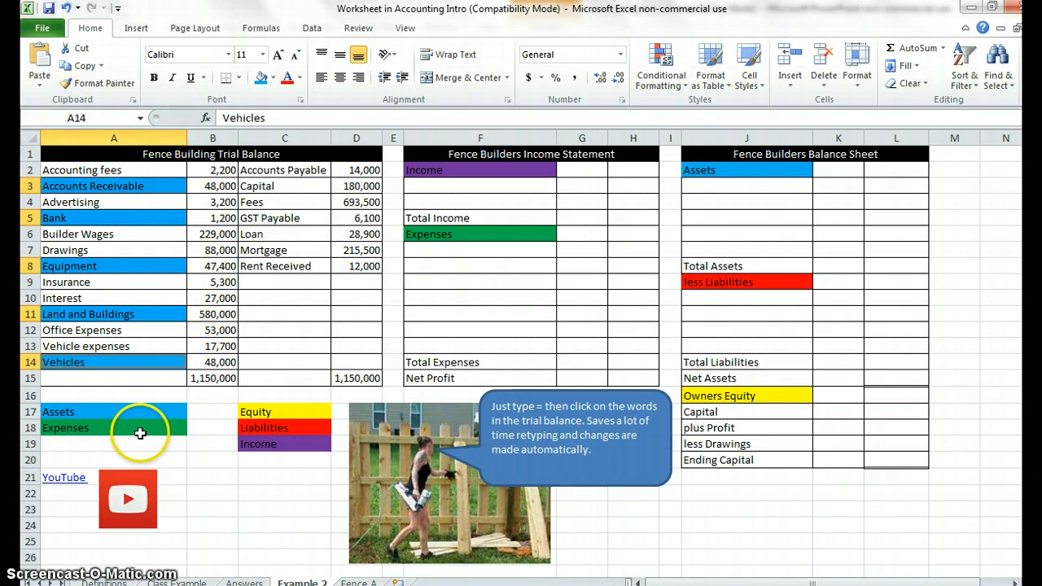
Fill Accounting fees, Advertising, Builder Wages, Insurance, Interest, Office Expenses and Vehicle expenses in the trial balance with the green expenses colour.
left_click(137, 171)
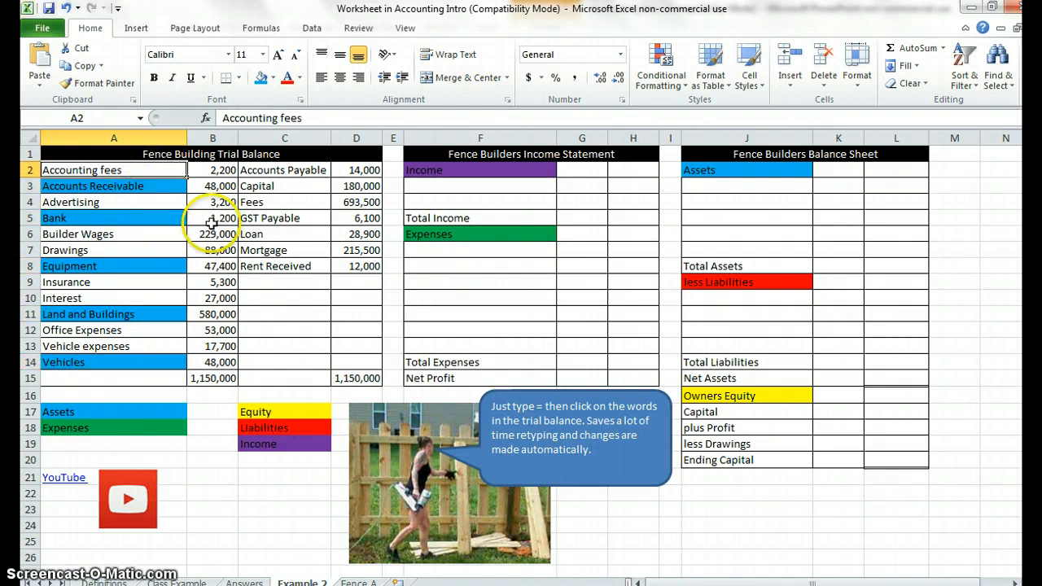
left_click(160, 203, "ctrl")
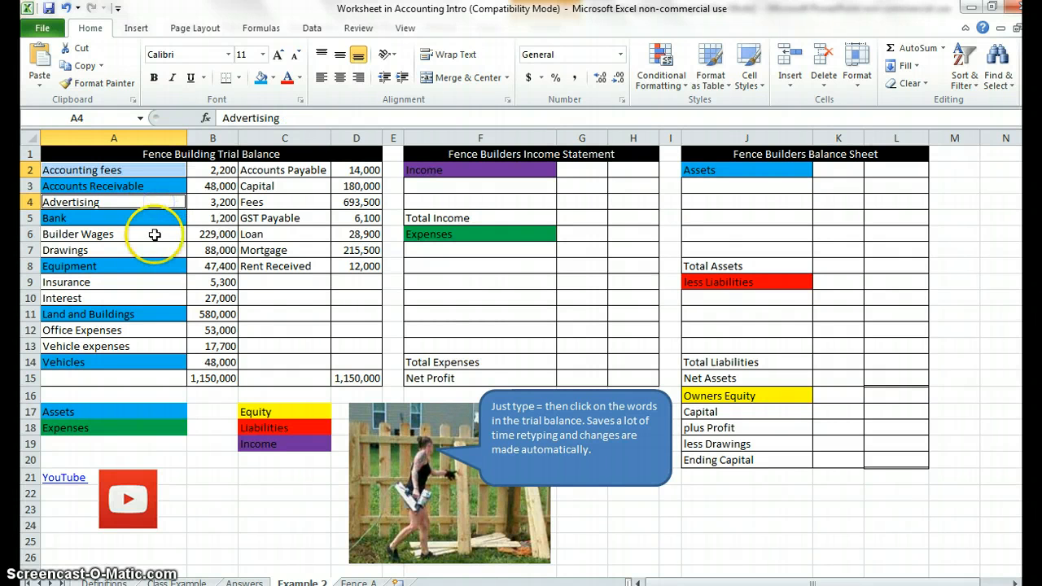
left_click(154, 234, "ctrl")
left_click(146, 284, "ctrl")
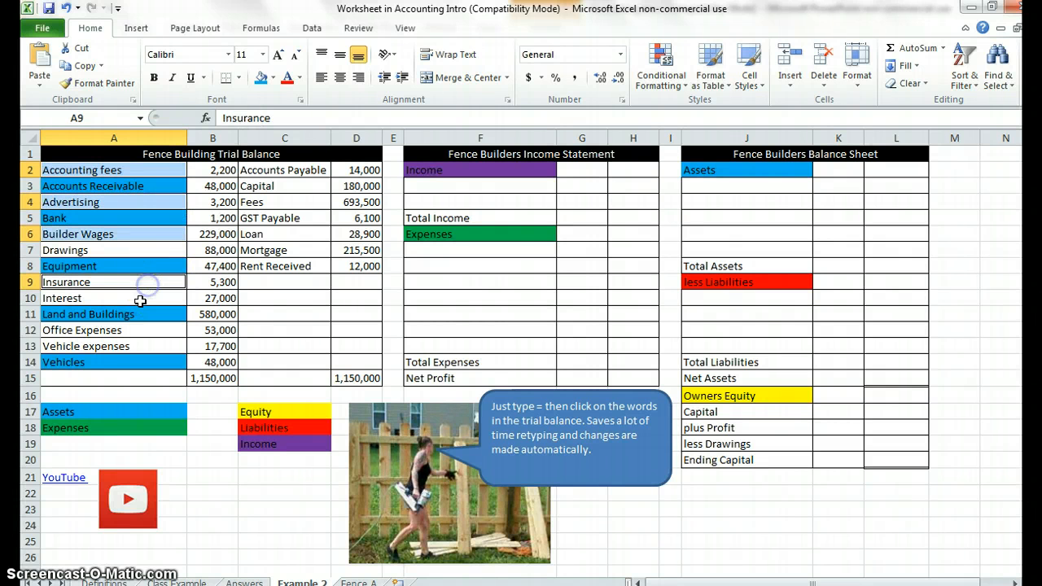
left_click(135, 298, "ctrl")
left_click(133, 328, "ctrl")
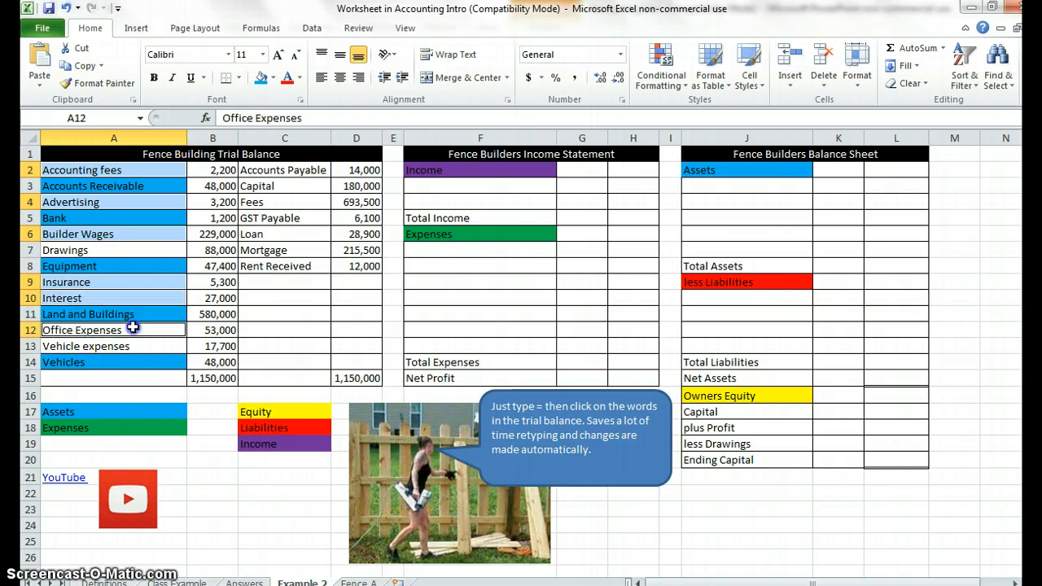
left_click(130, 347, "ctrl")
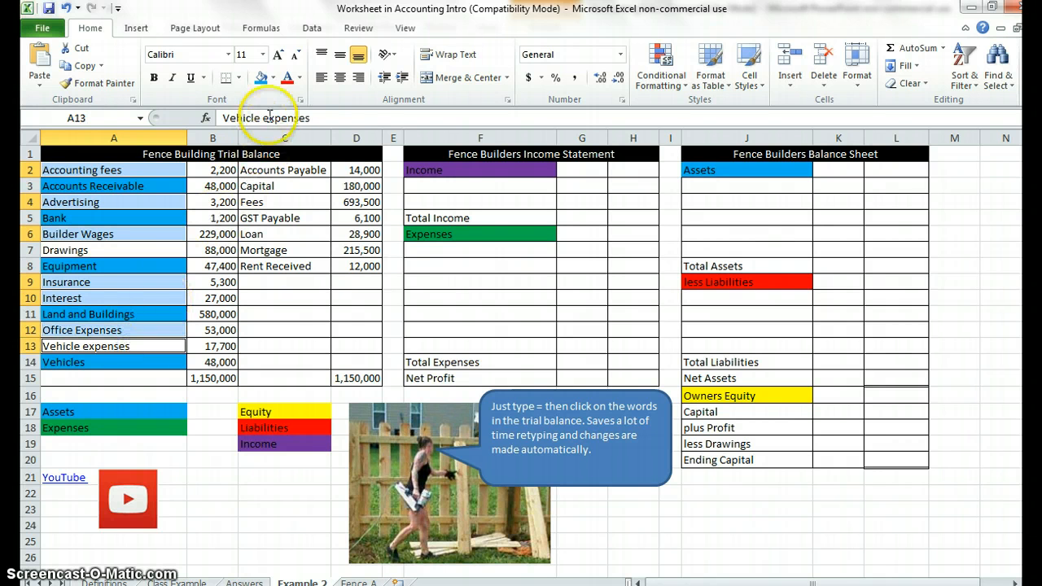
left_click(274, 81)
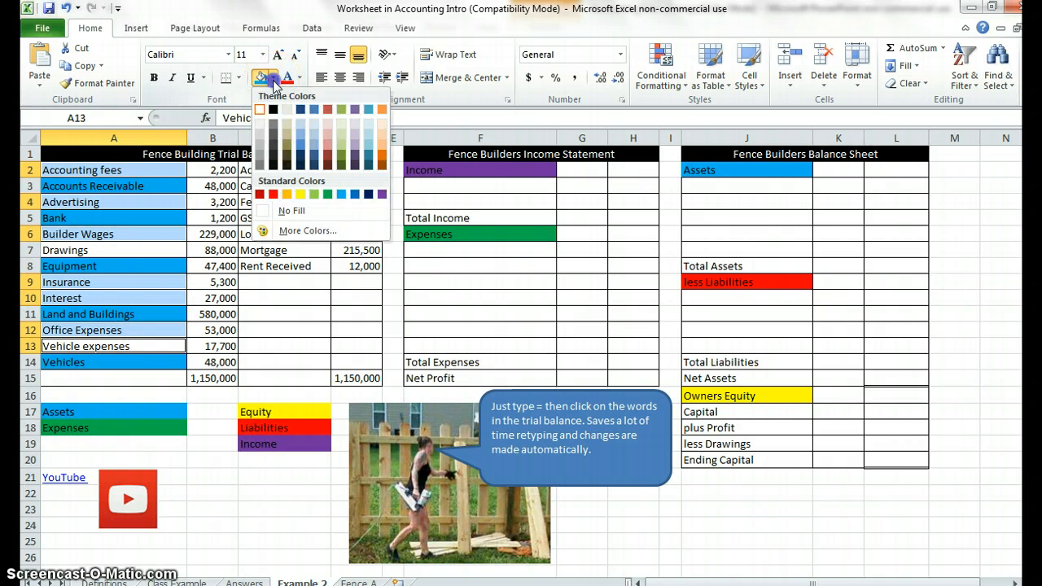
left_click(326, 195)
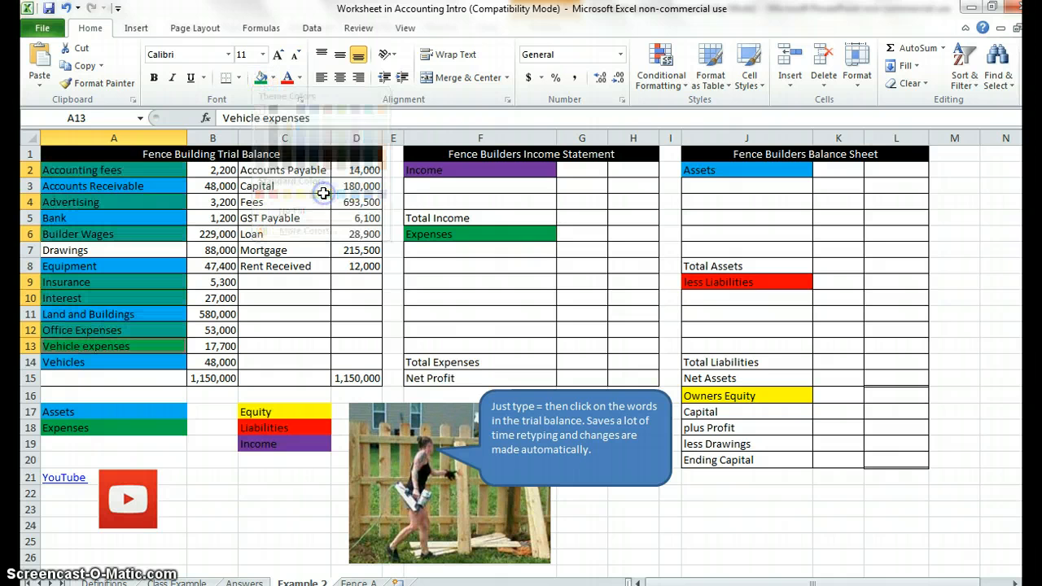
Fill Drawings and Capital in the trial balance with the yellow equity colour.
left_click(171, 250)
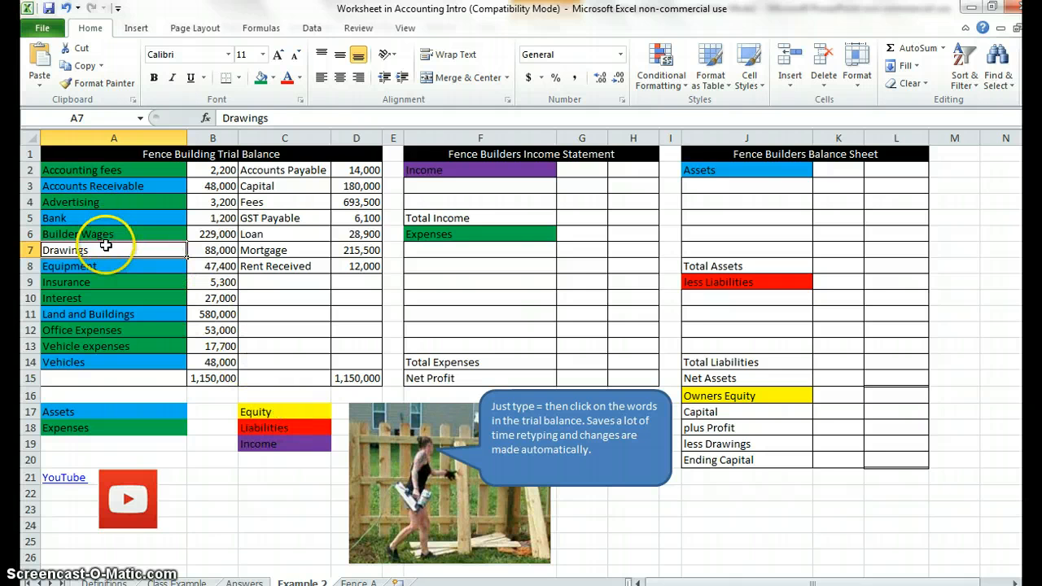
left_click(280, 188)
left_click(273, 78)
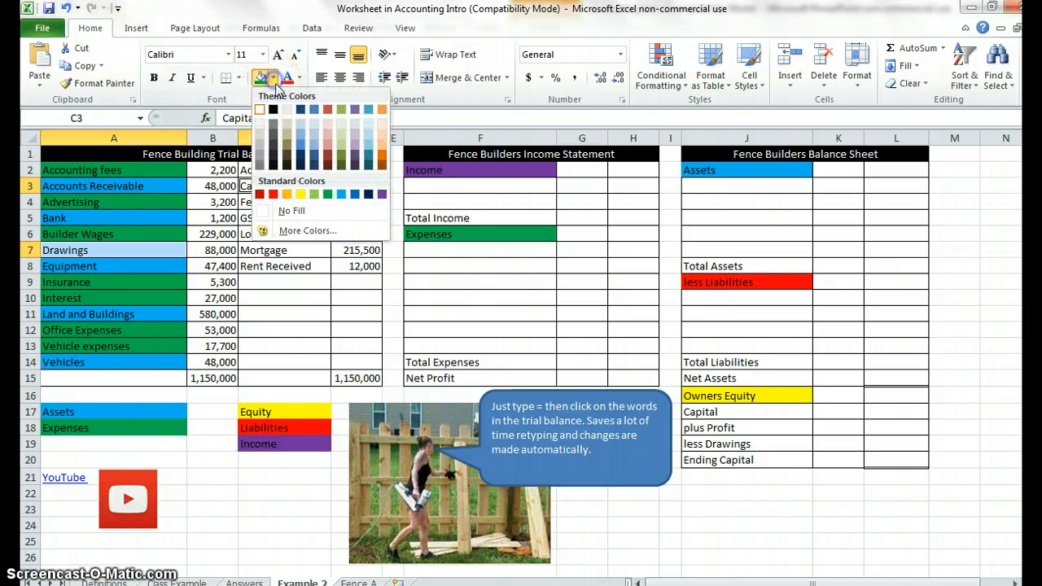
left_click(300, 194)
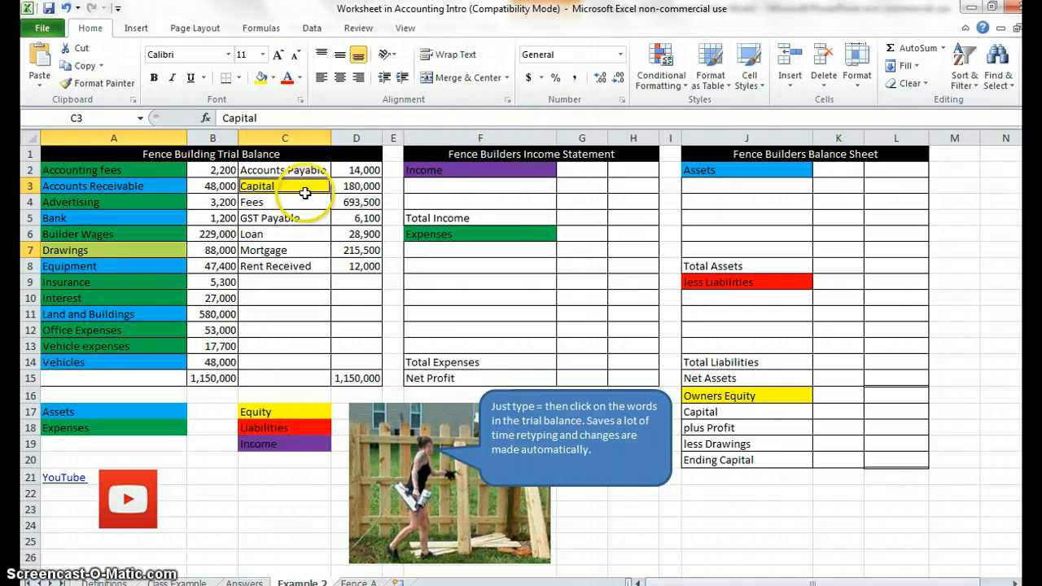
Fill Accounts Payable, GST Payable, Loan and Mortgage in the trial balance with the red liabilities colour.
left_click(317, 170)
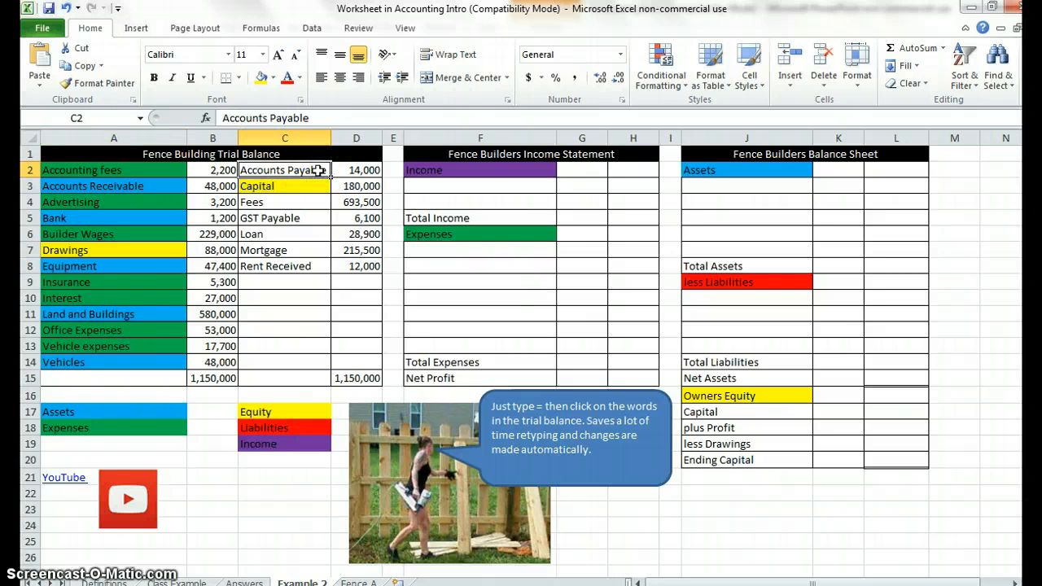
left_click(309, 218)
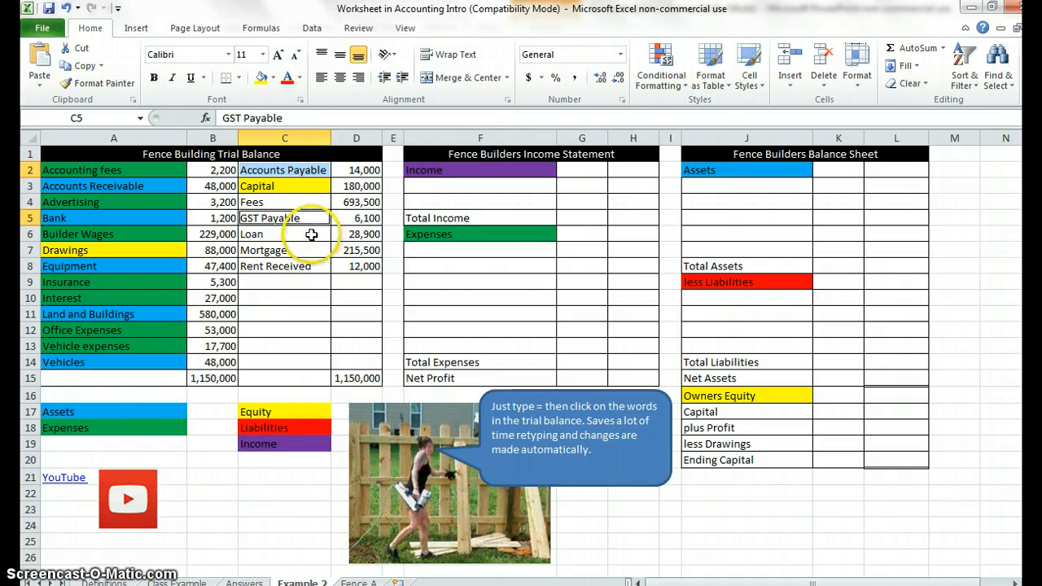
left_click(311, 235)
left_click(311, 250)
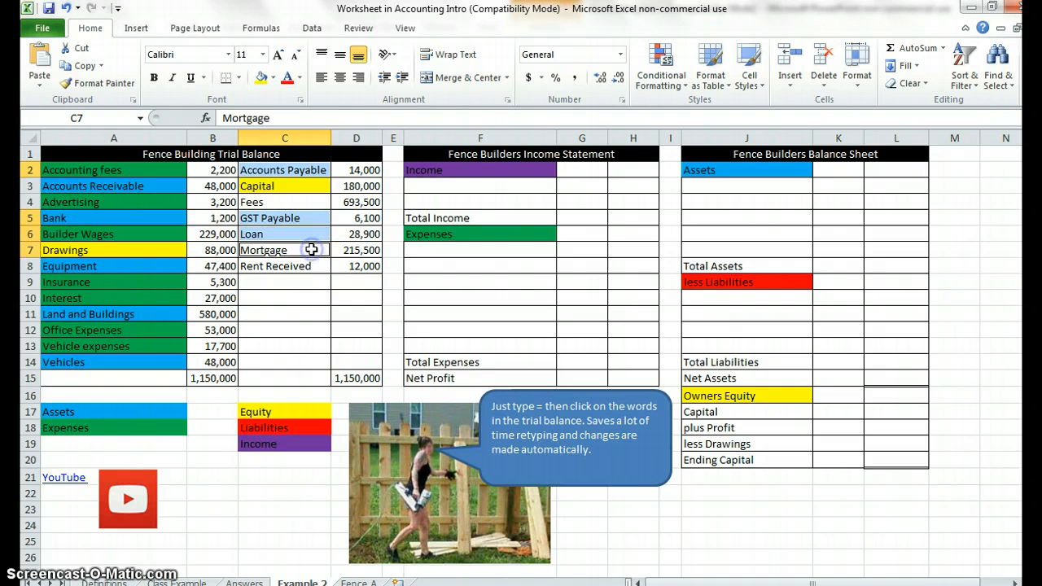
left_click(274, 78)
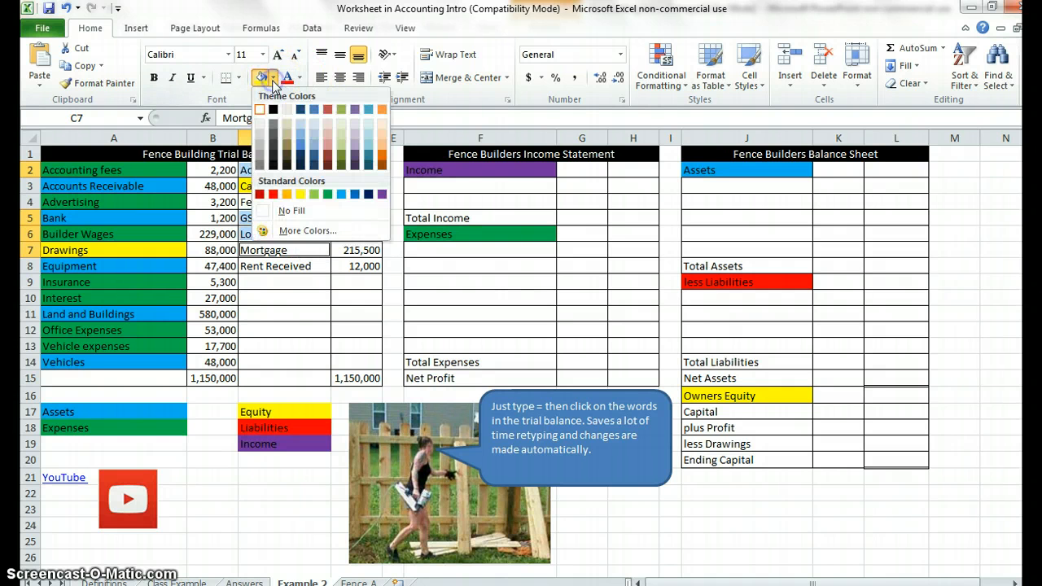
left_click(273, 195)
Fill Fees and Rent Received in the trial balance with the purple income colour.
left_click(277, 203)
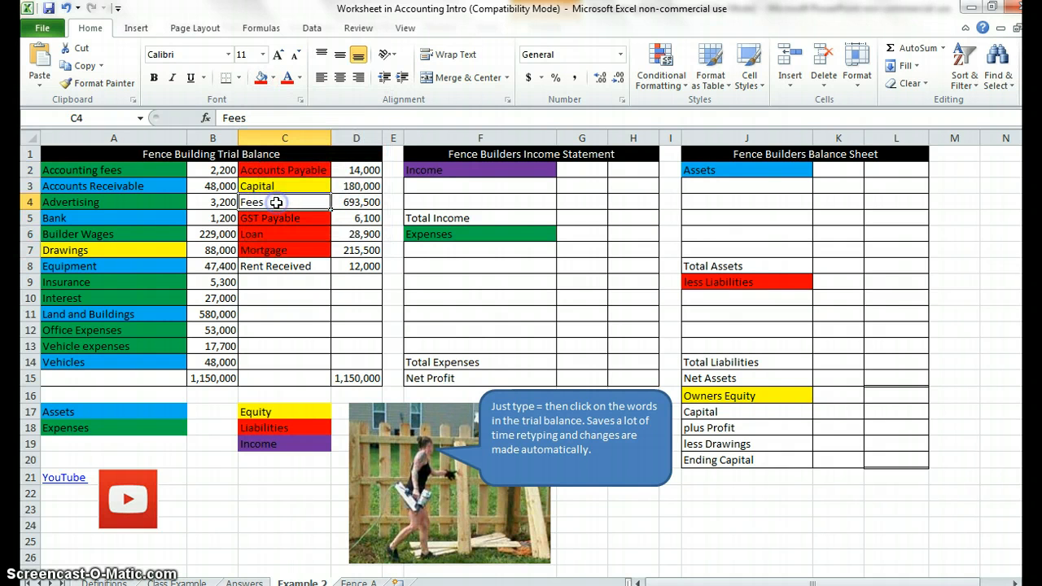
left_click(288, 270, "ctrl")
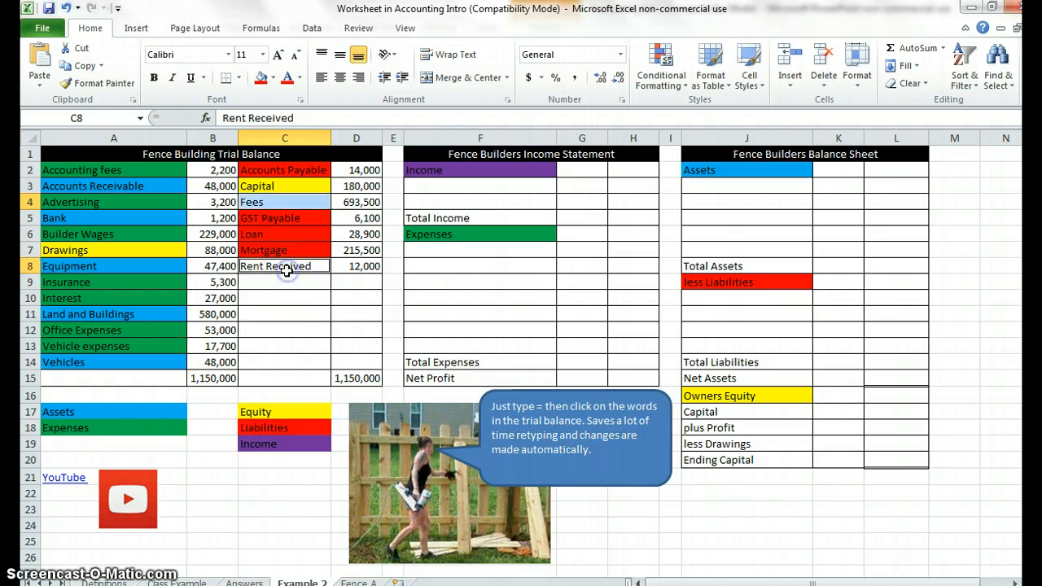
left_click(273, 78)
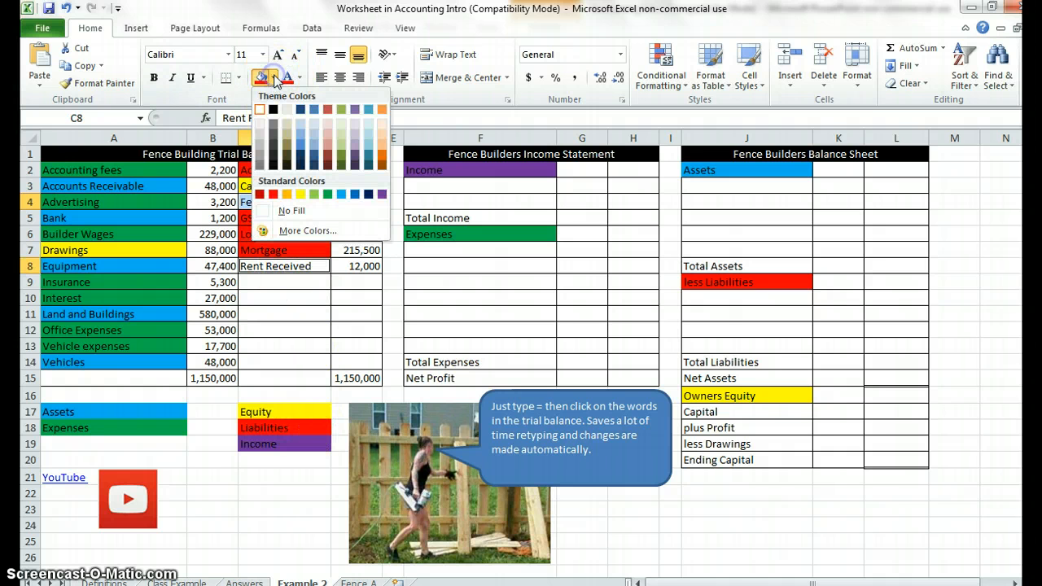
left_click(380, 194)
left_click(313, 349)
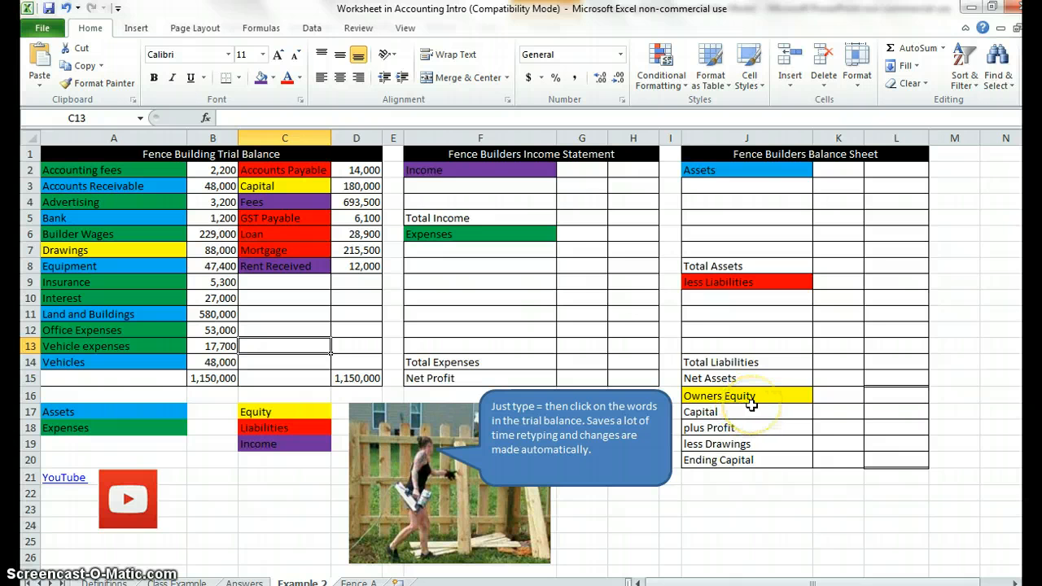
Link the two income names into the income statement, entering =C4 in F3 for Fees and =C8 in F4 for Rent Received.
left_click(460, 186)
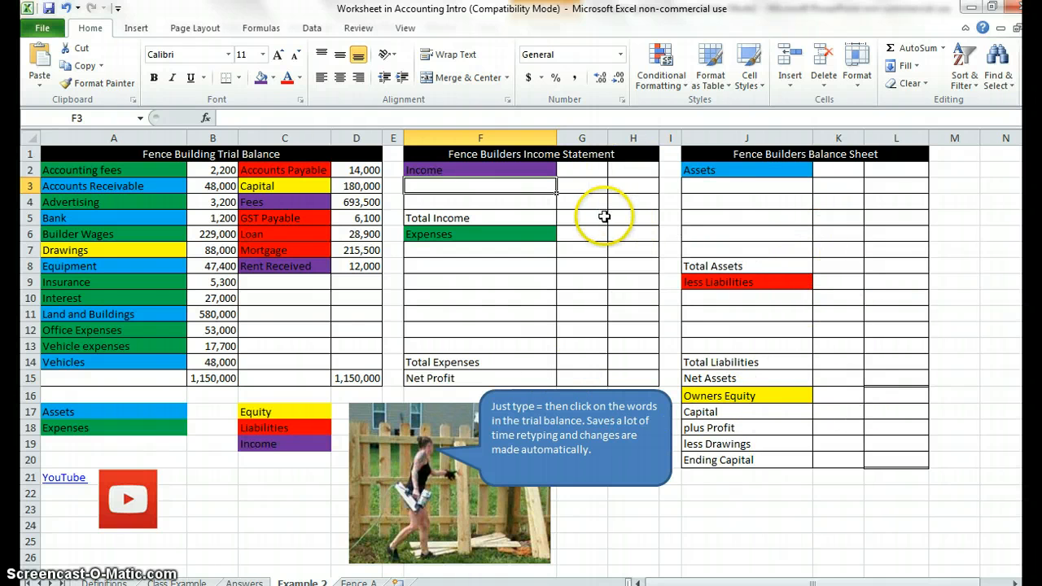
type("=")
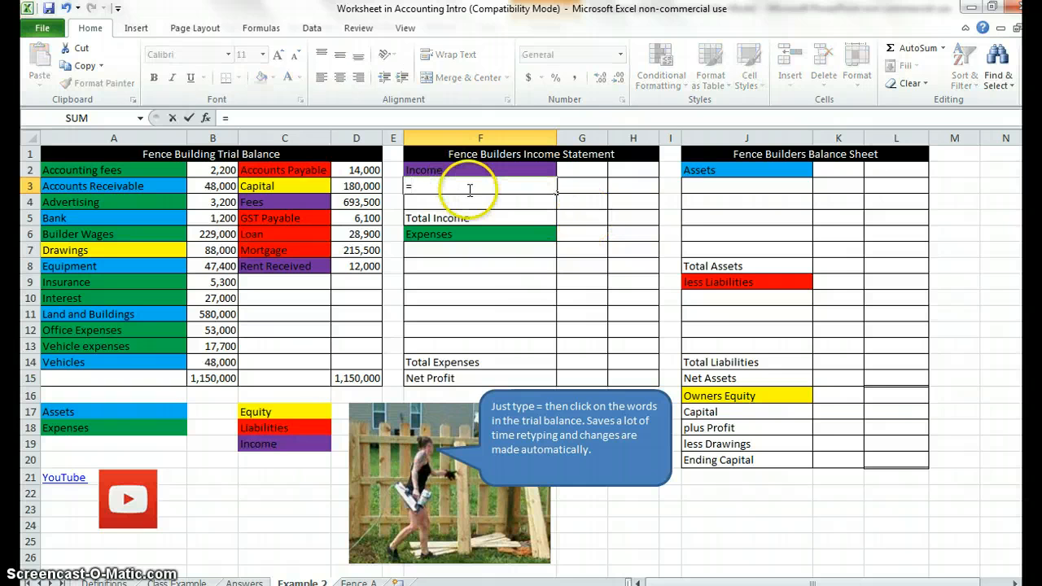
left_click(305, 204)
key("Return")
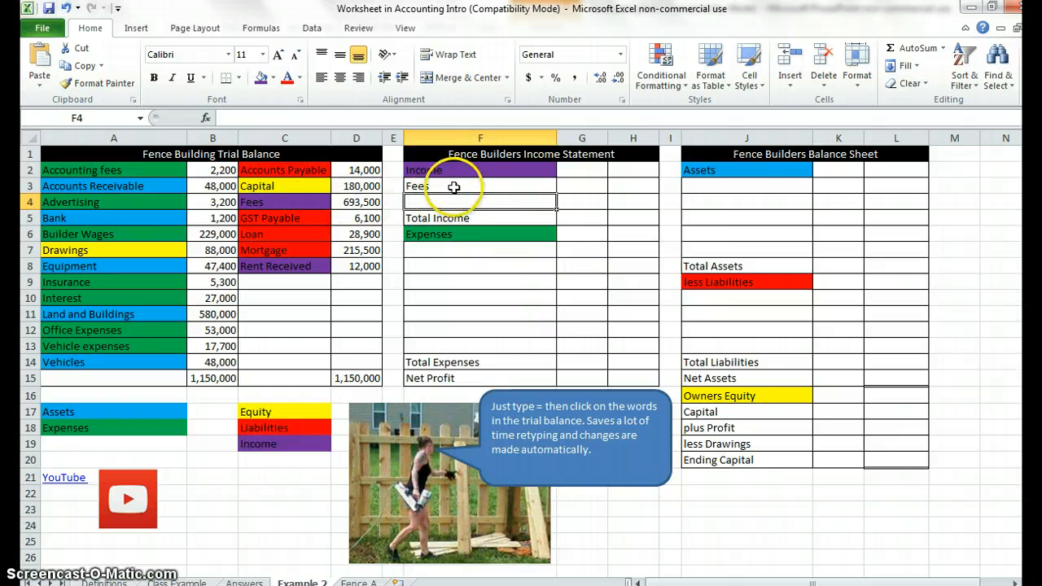
type("=")
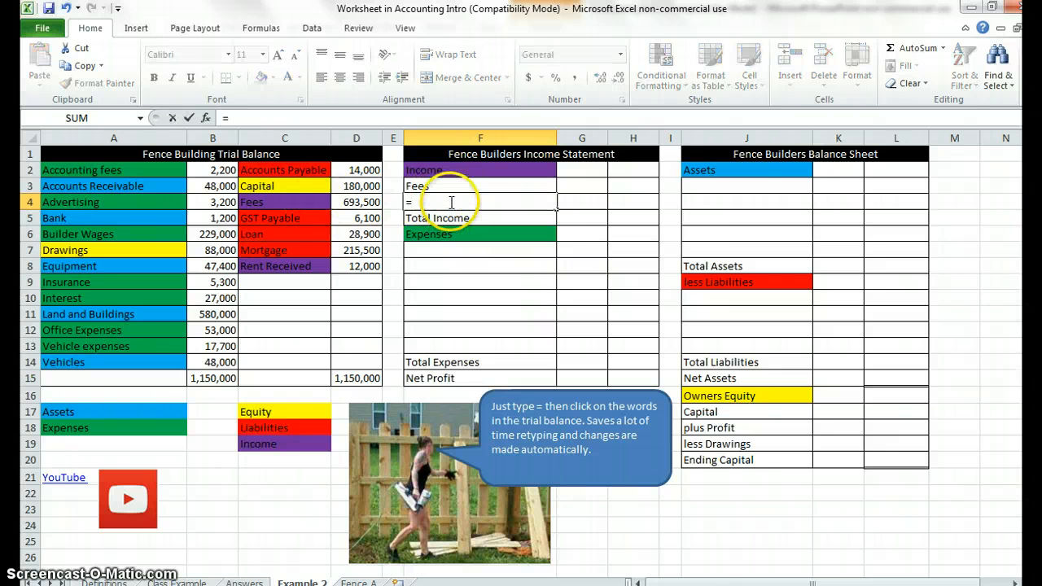
left_click(309, 267)
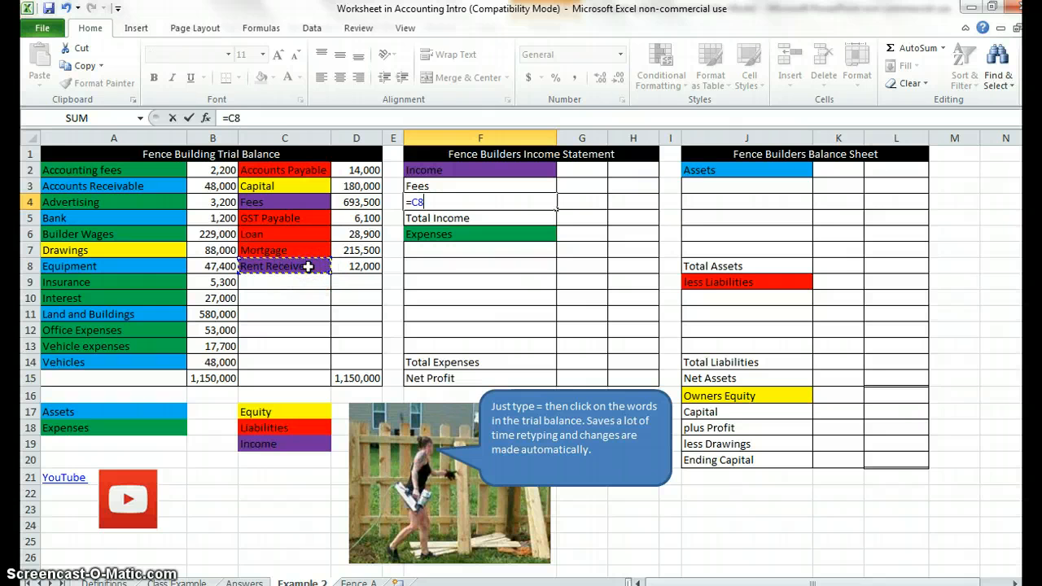
key("Return")
Fill the Fees and Rent Received formulas in F3:F4 across into column G to bring in their amounts.
left_click_drag(418, 186, 434, 198)
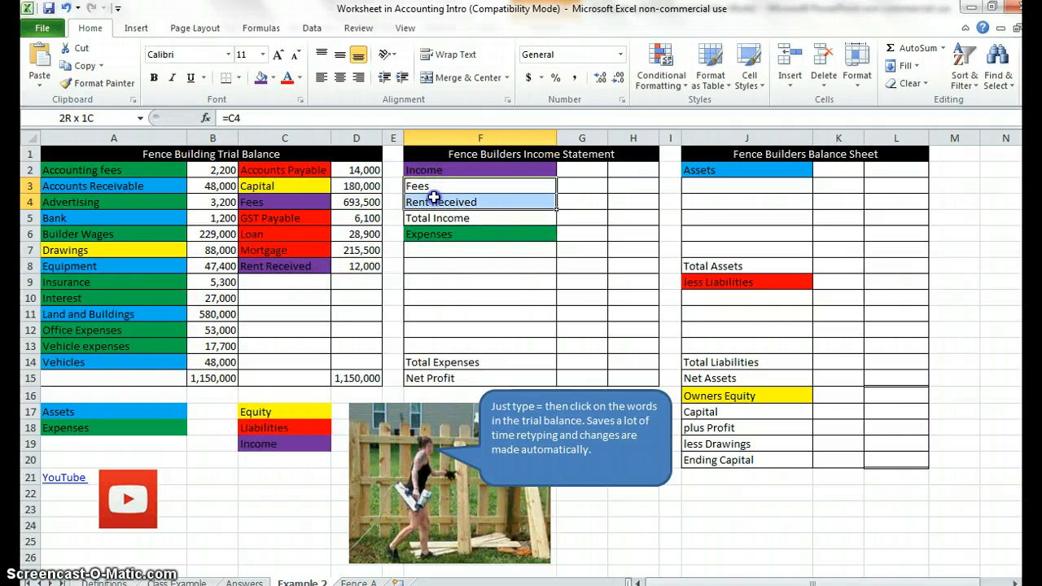
left_click(295, 204)
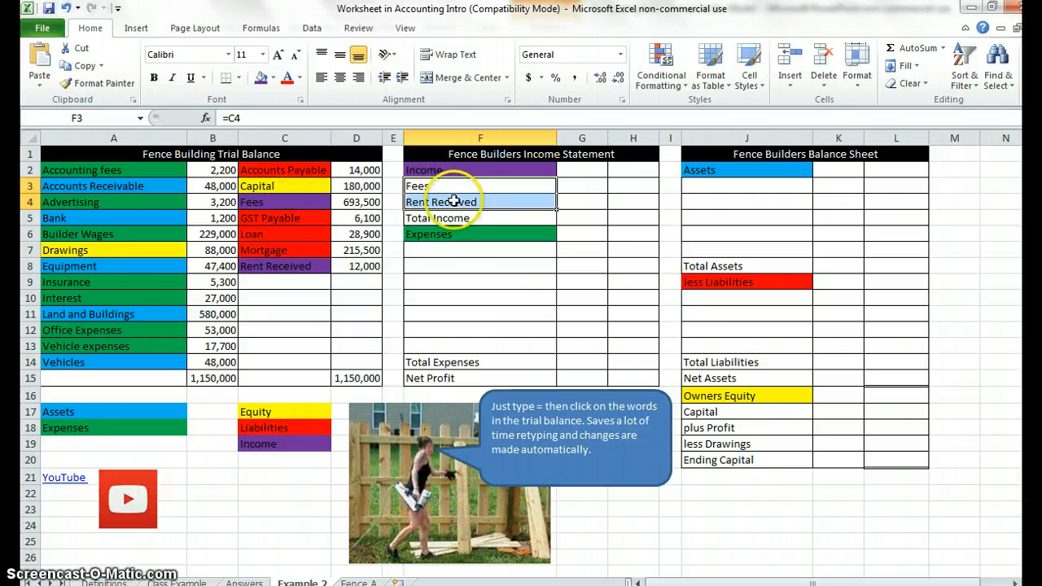
left_click(524, 188)
left_click_drag(524, 196, 524, 200)
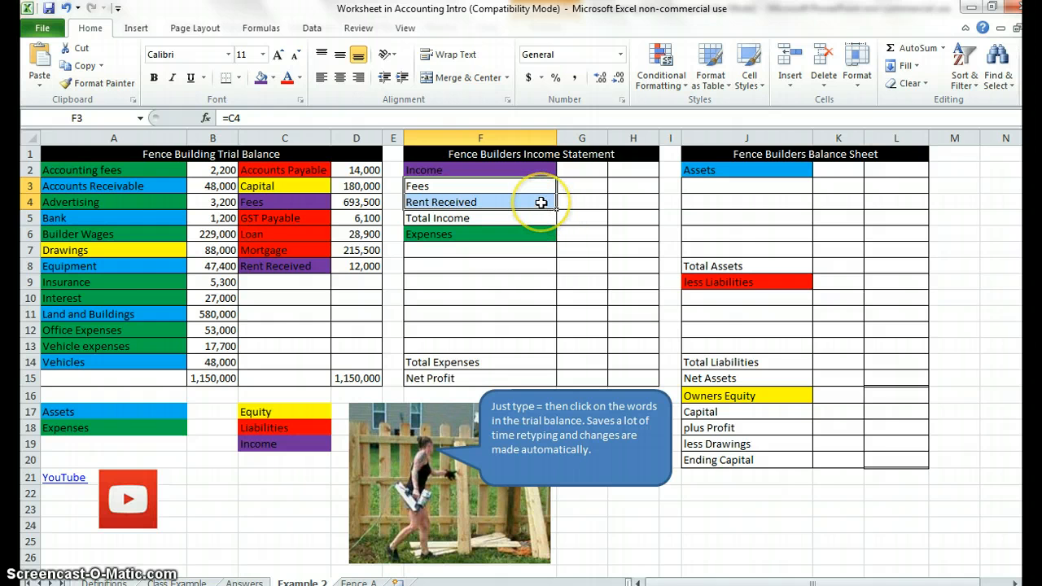
left_click_drag(559, 212, 558, 212)
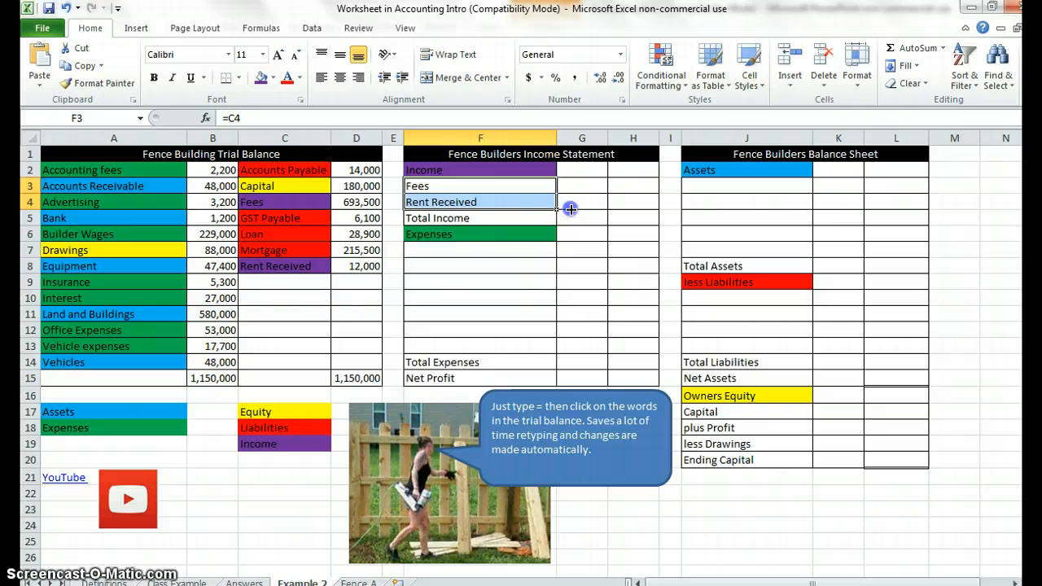
left_click_drag(571, 209, 618, 209)
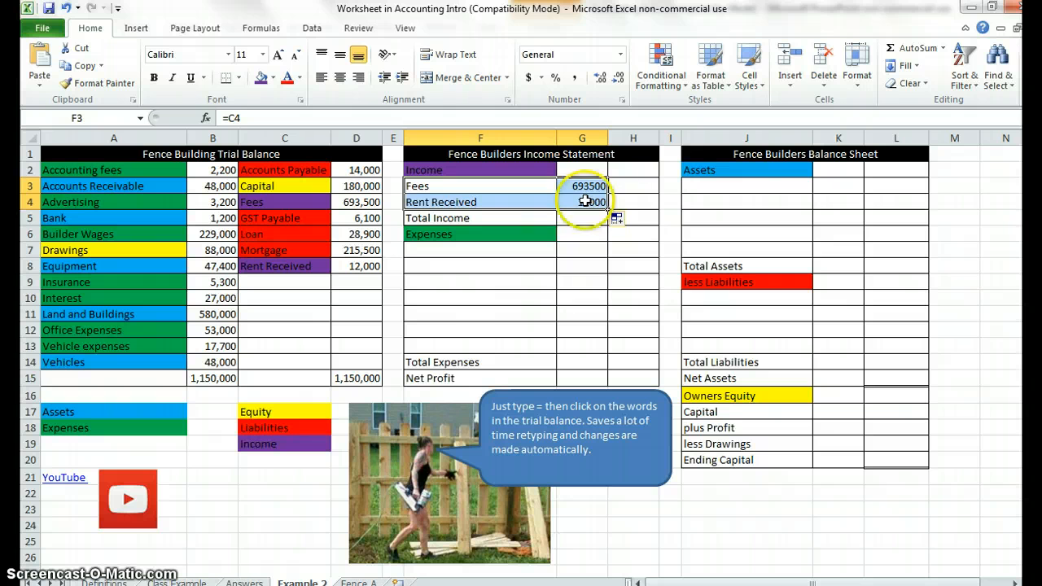
Calculate Total Income in H5 of the income statement by adding Fees and Rent Received with =G3+G4.
left_click(647, 218)
type("=")
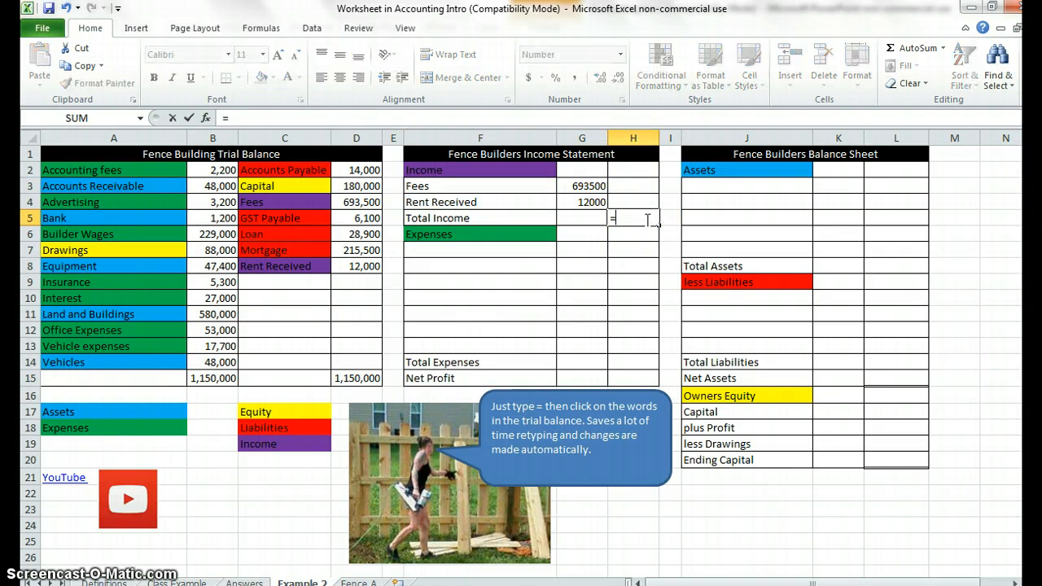
left_click(598, 187)
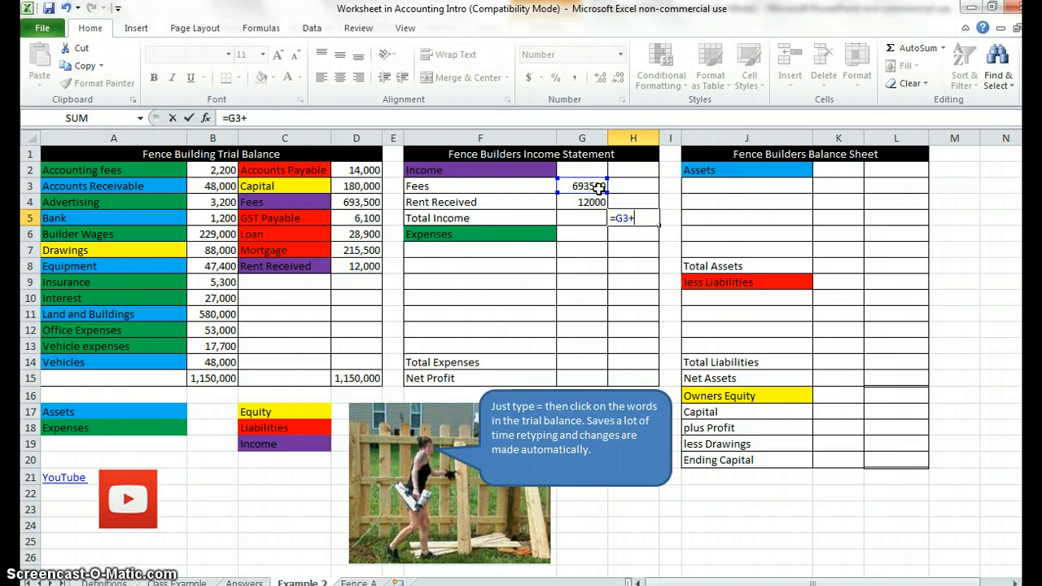
type("+")
left_click(593, 201)
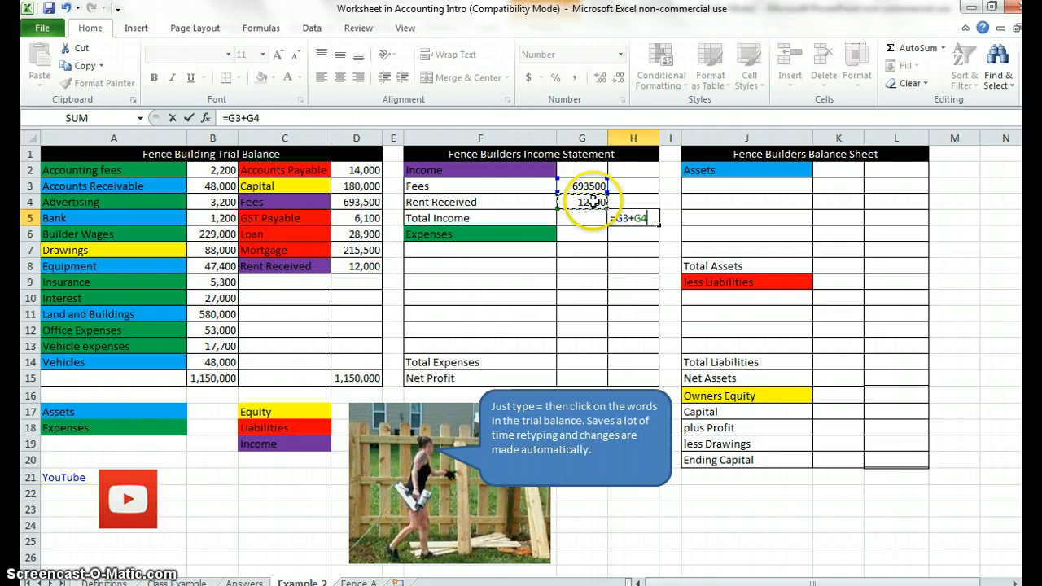
key("Return")
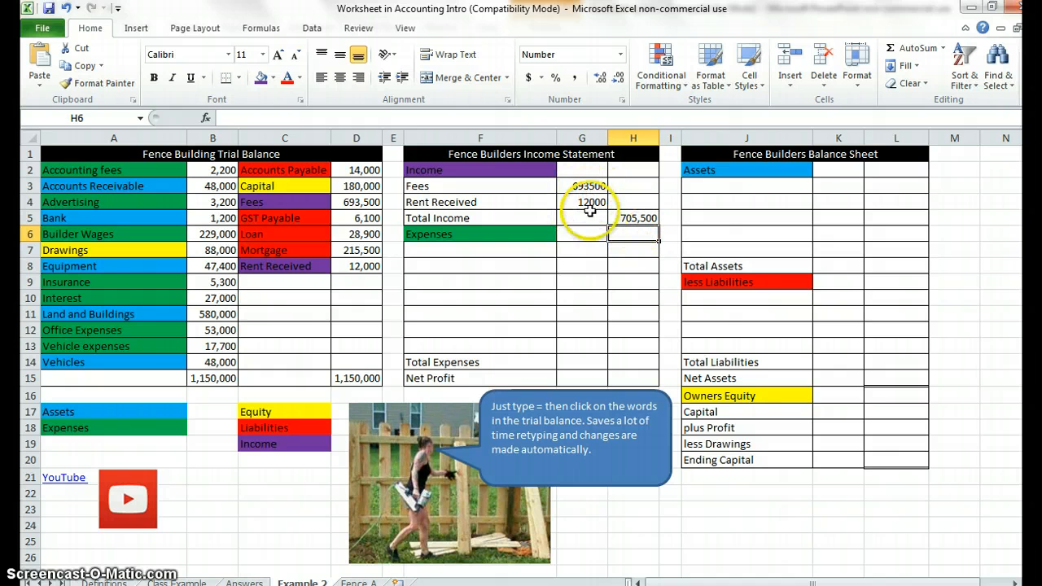
Link Accounting fees, Advertising and Builder Wages from the trial balance into F7:F9 with =A2, =A4 and =A6.
left_click(540, 252)
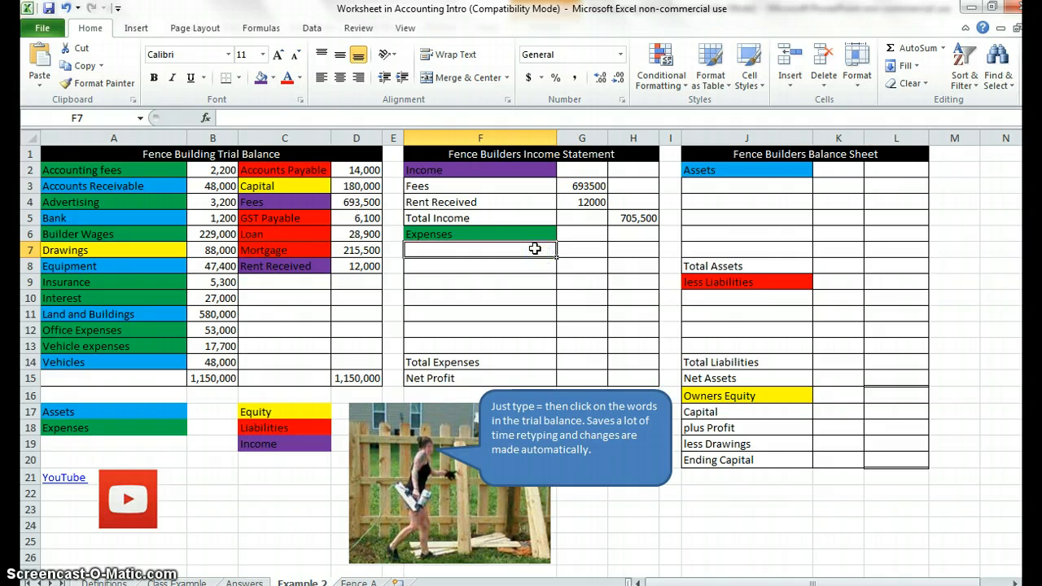
type("=")
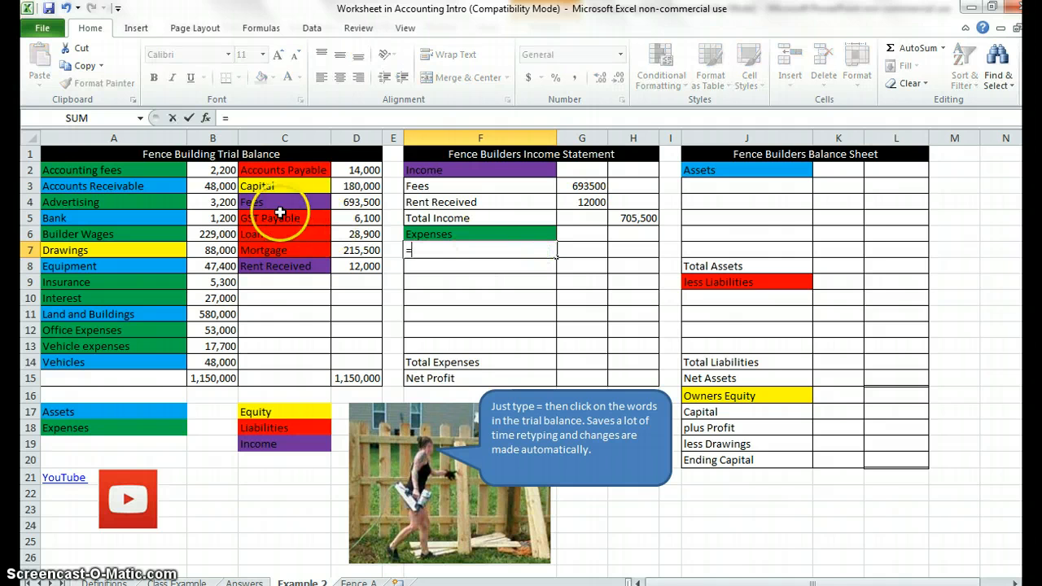
left_click(169, 171)
key("Return")
type("=")
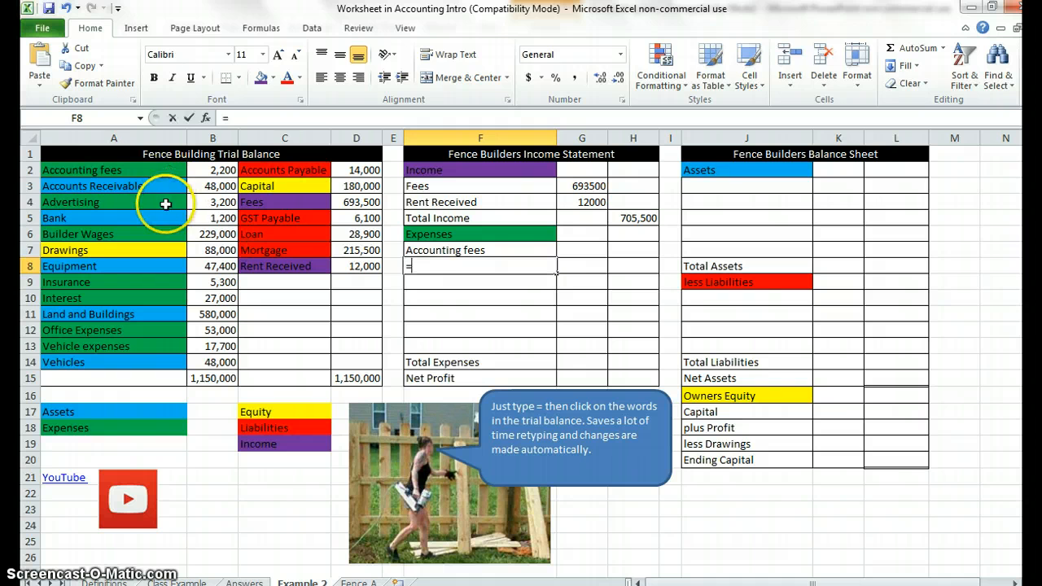
left_click(166, 203)
key("Return")
type("=")
left_click(163, 234)
key("Return")
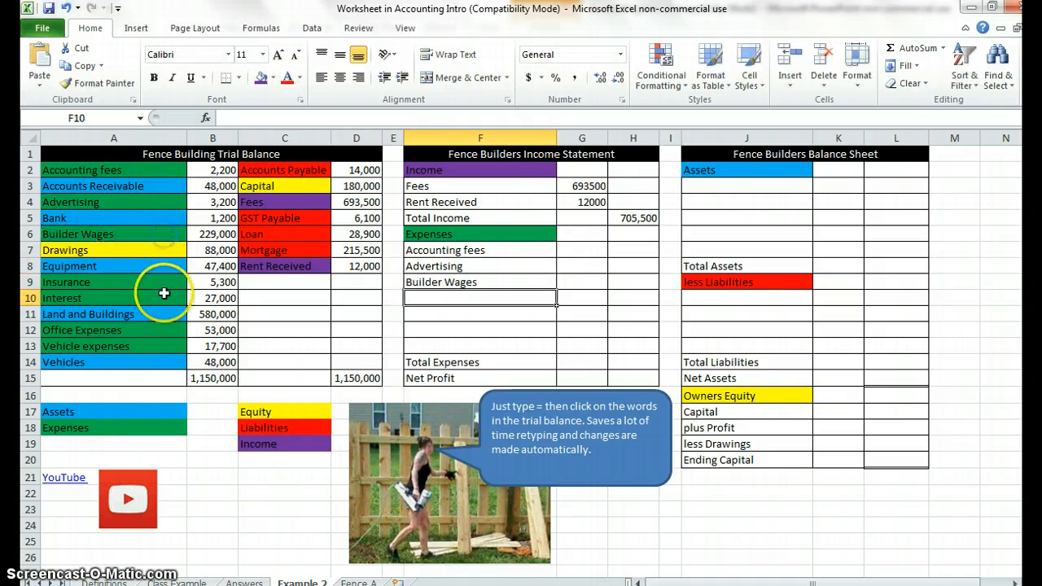
Link Insurance, Interest, Office Expenses and Vehicle expenses from the trial balance into F10:F13 with =A9, =A10, =A12 and =A13.
type("=")
left_click(158, 282)
key("Return")
type("=")
left_click(158, 298)
key("Return")
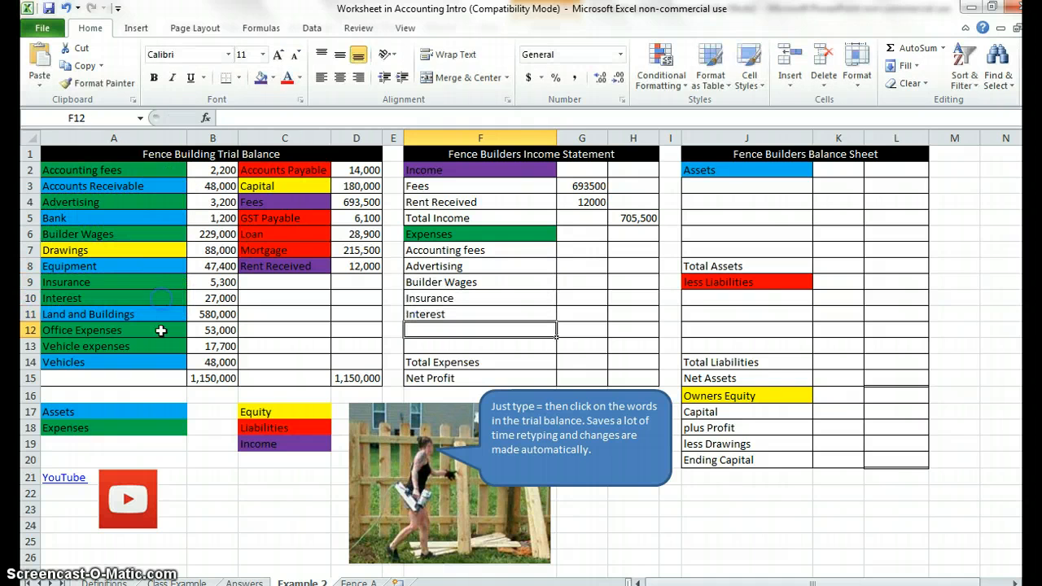
type("=")
left_click(160, 330)
key("Return")
type("=")
left_click(162, 346)
key("Return")
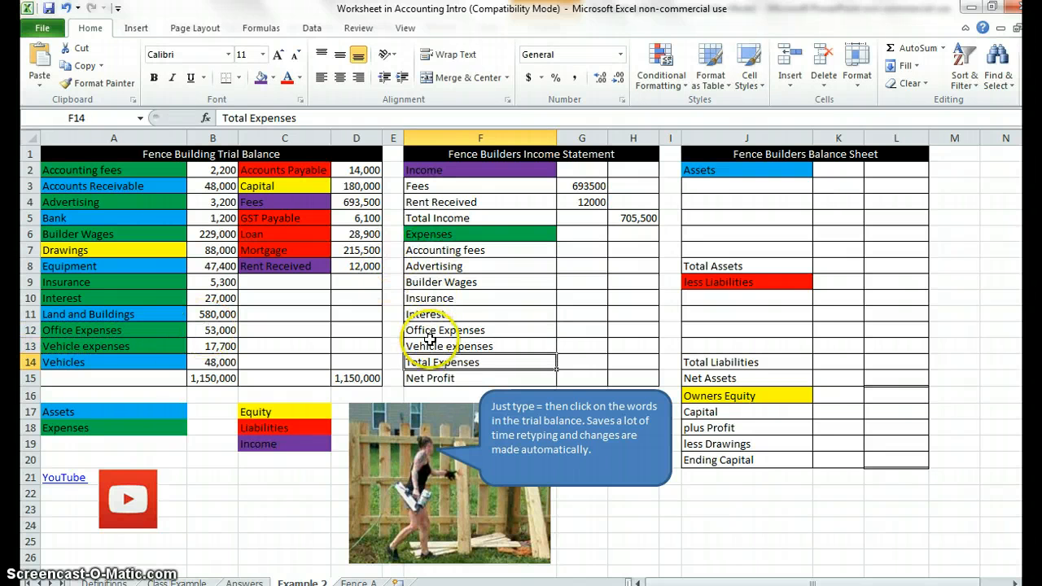
Fill the expense name formulas in F7:F13 across into column G to bring in their amounts.
left_click(470, 250)
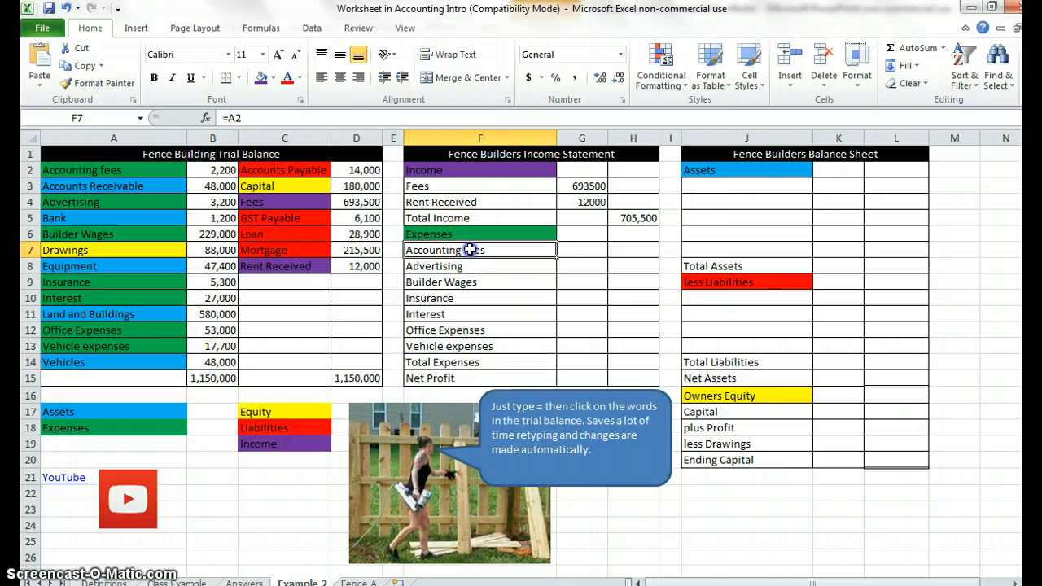
left_click_drag(470, 250, 469, 348)
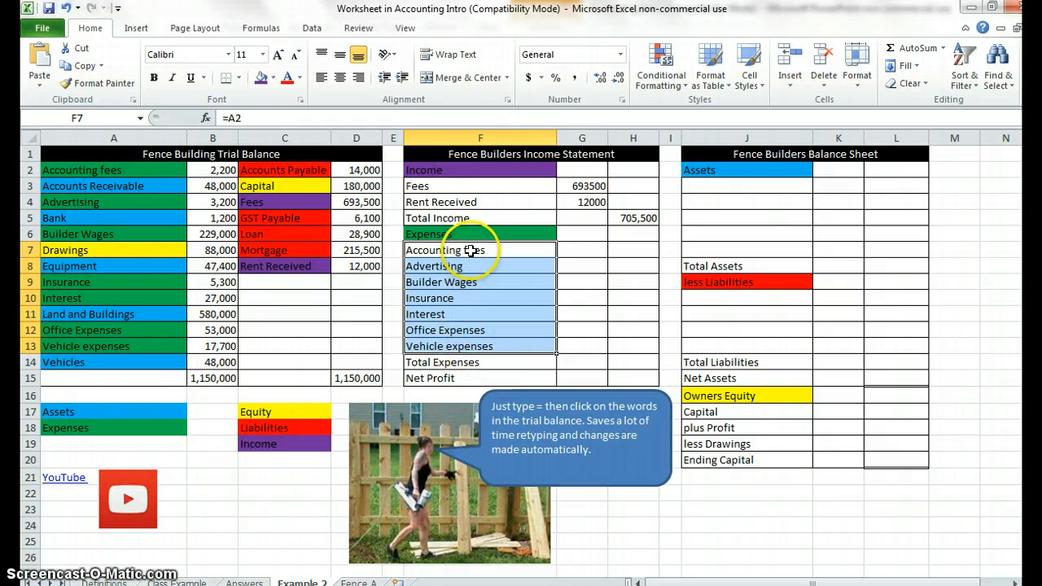
left_click_drag(473, 250, 473, 342)
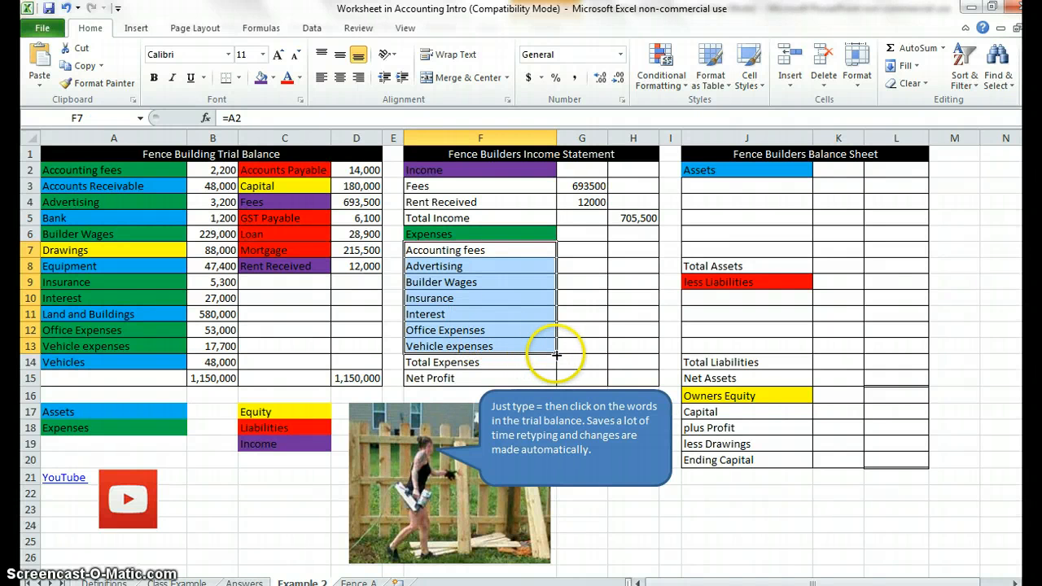
left_click_drag(557, 354, 592, 349)
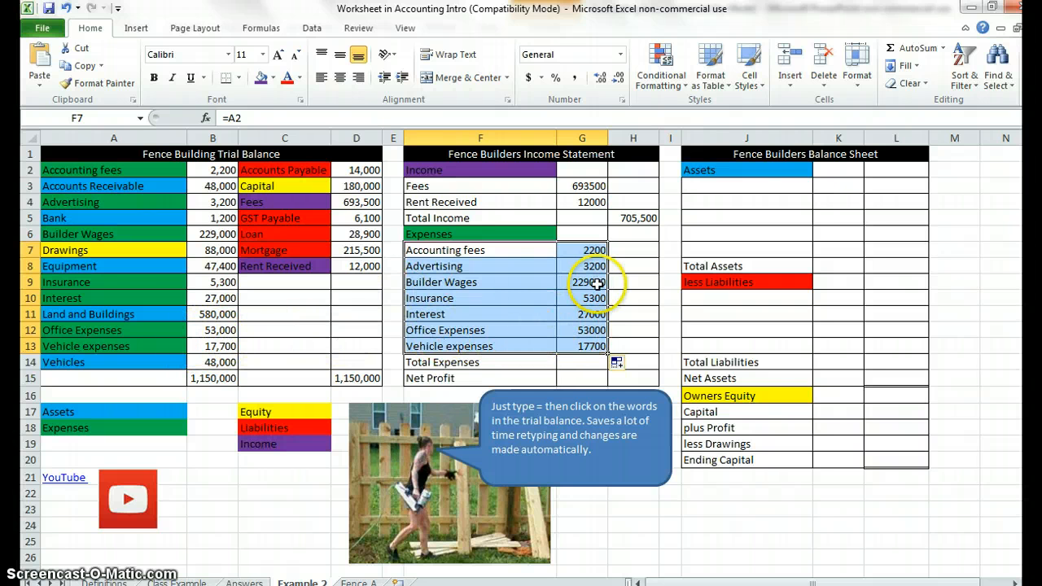
Total the expenses in H14 with AutoSum, correcting the summed range to G7:G13.
left_click(642, 364)
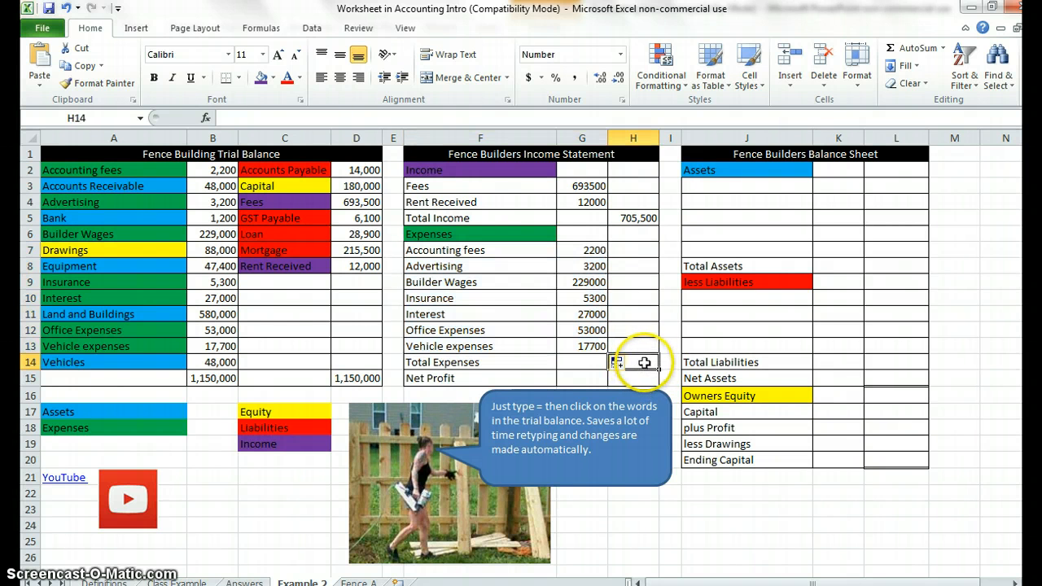
left_click(912, 49)
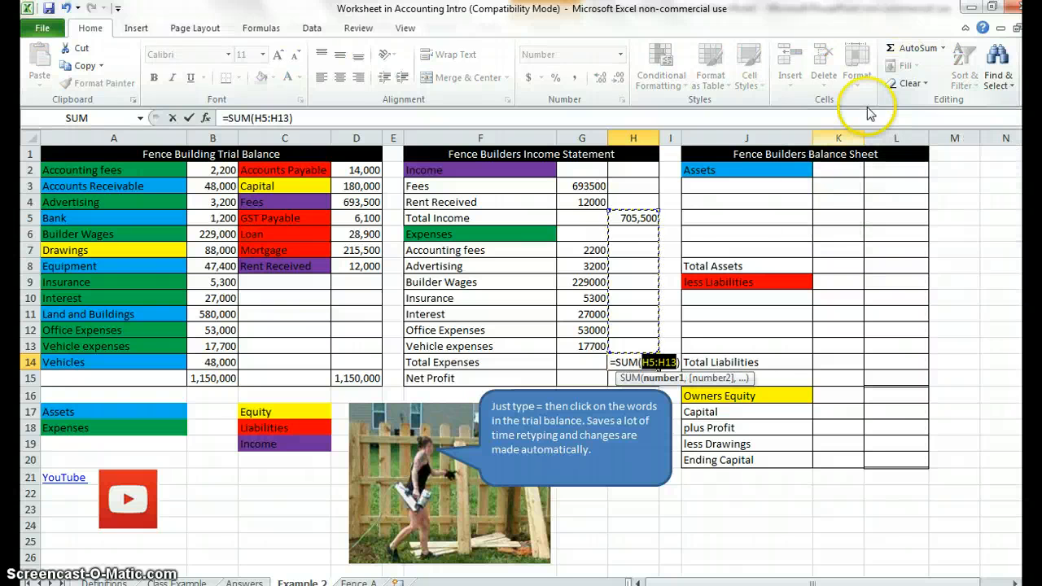
left_click(572, 250)
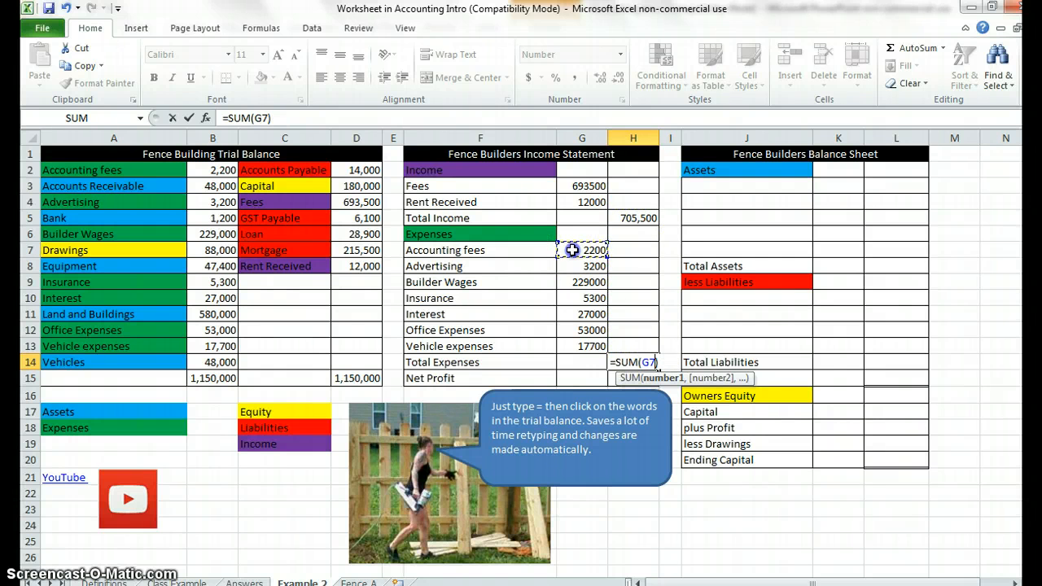
left_click_drag(573, 250, 578, 346)
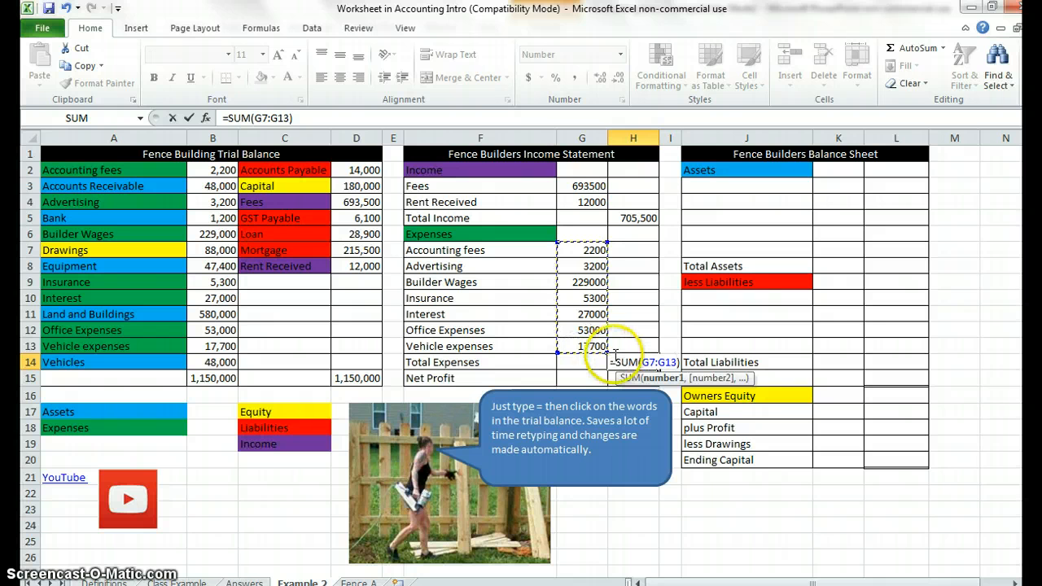
key("Return")
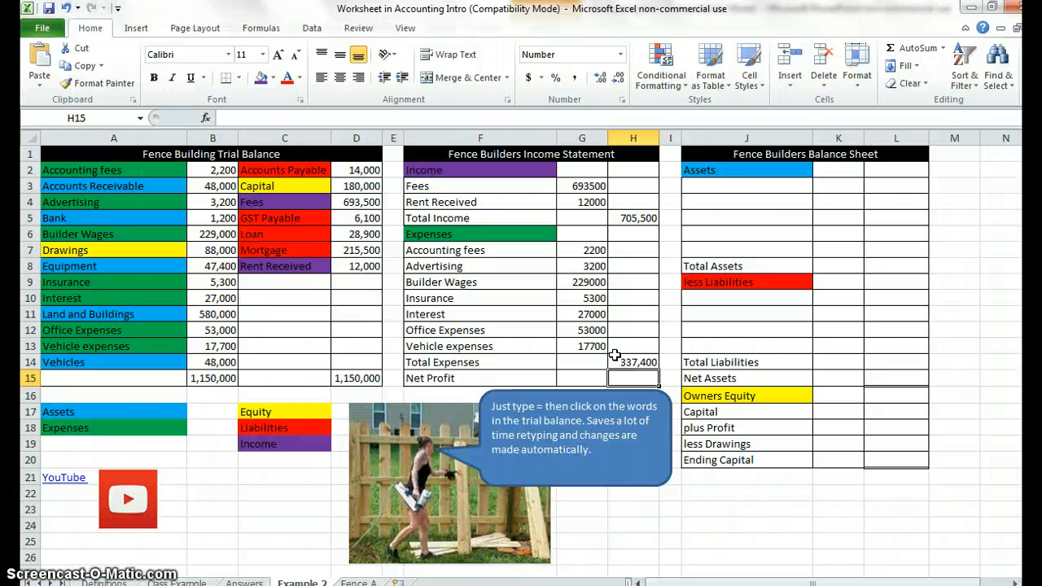
Calculate Net Profit in H15 by subtracting Total Expenses from Total Income with =H5-H14.
left_click(643, 218)
left_click(647, 360)
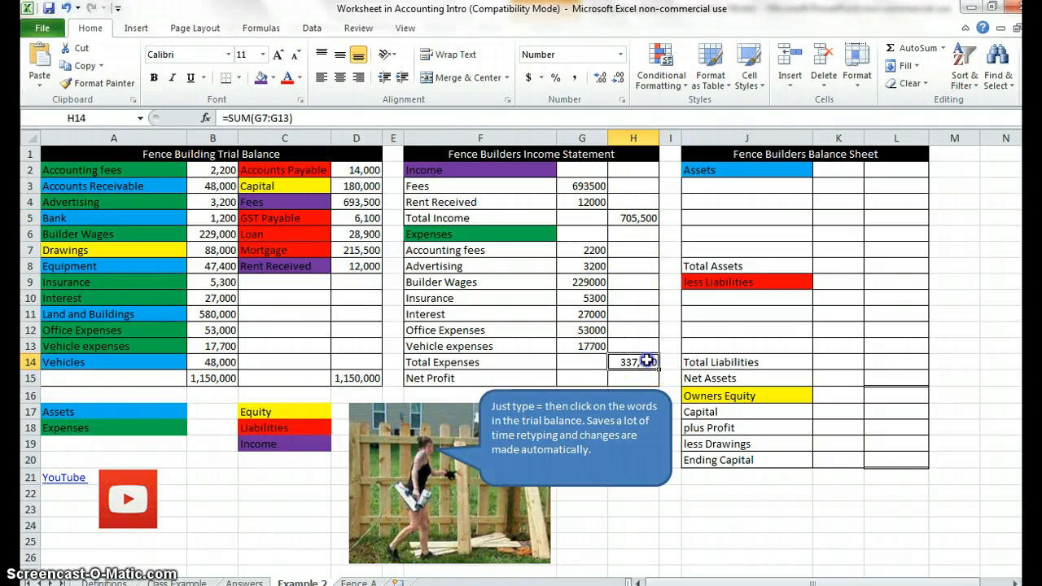
left_click(643, 380)
type("=")
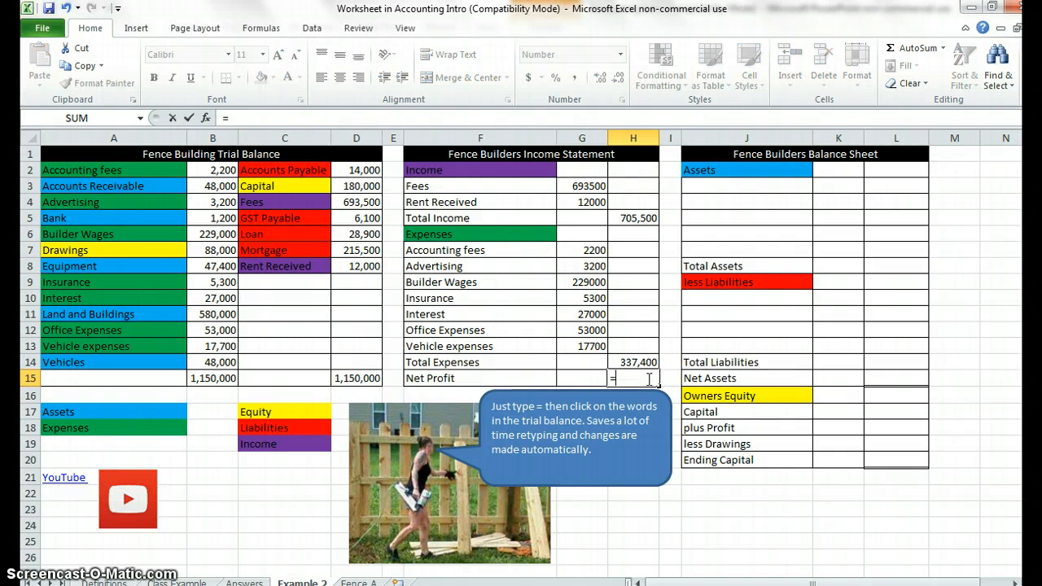
left_click(644, 216)
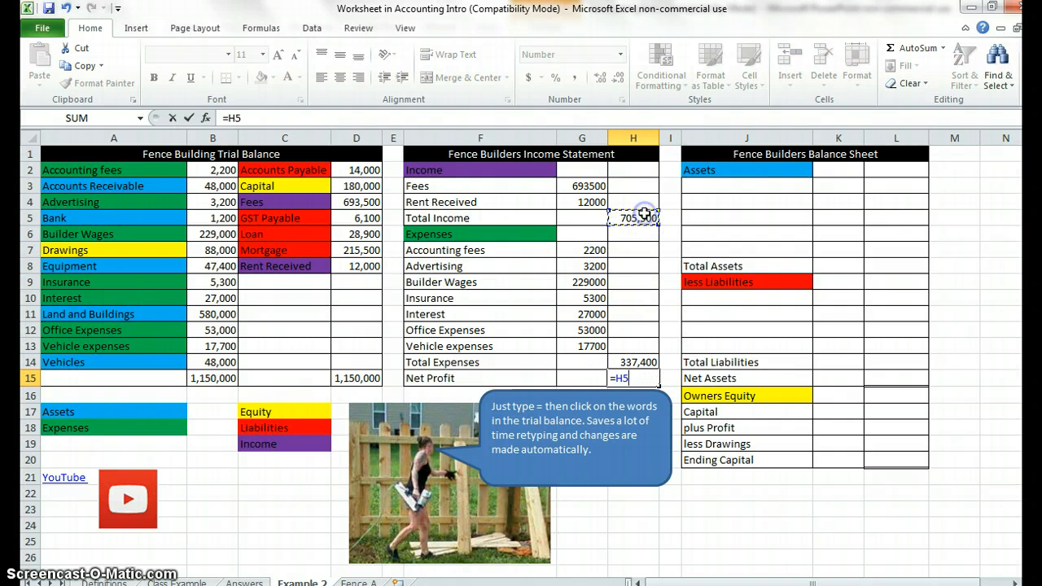
left_click(647, 360)
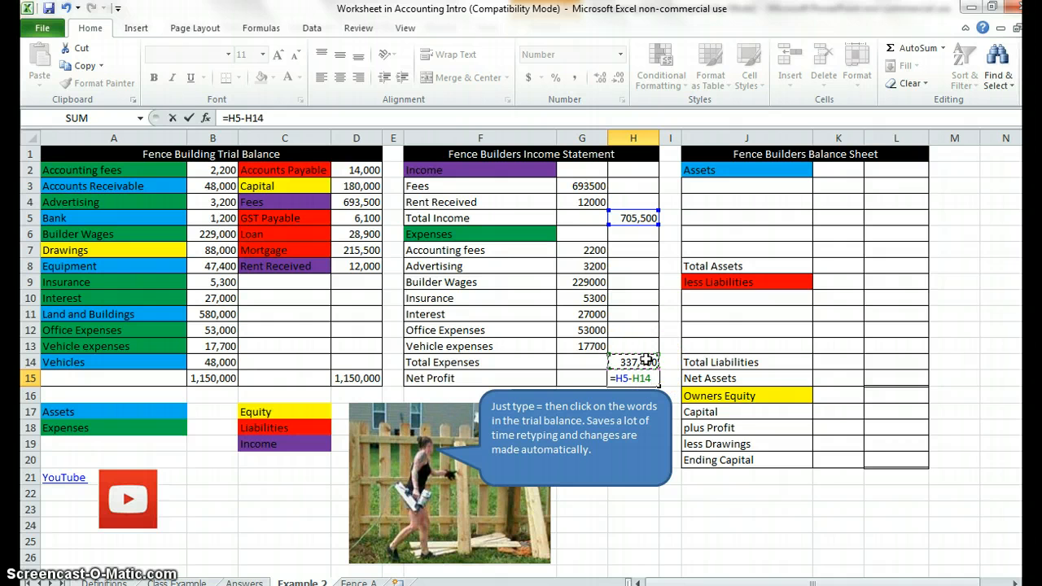
key("Return")
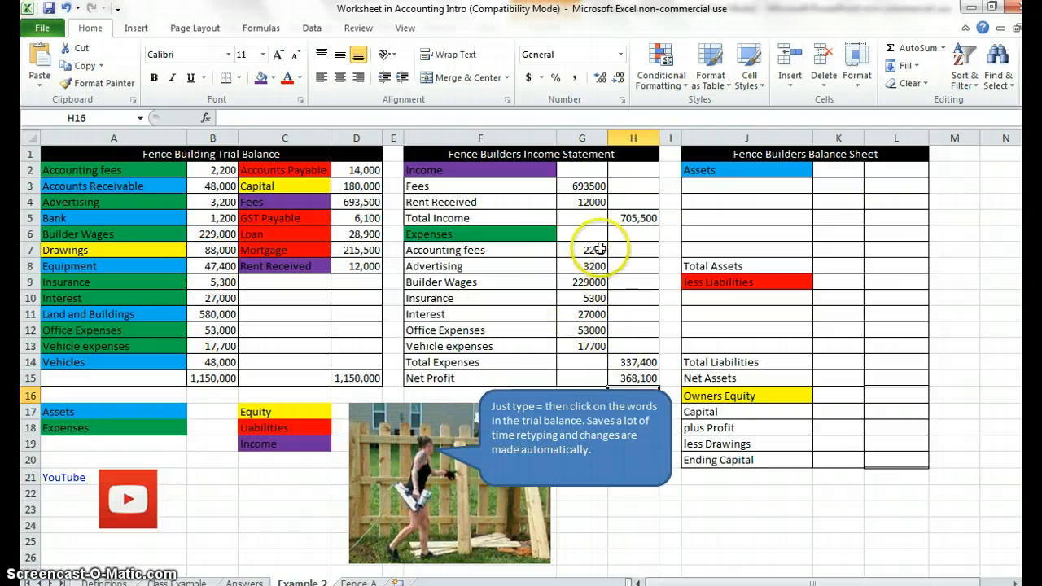
Format the income statement amounts in G3:G13 with Comma Style and no decimal places.
left_click_drag(591, 186, 591, 347)
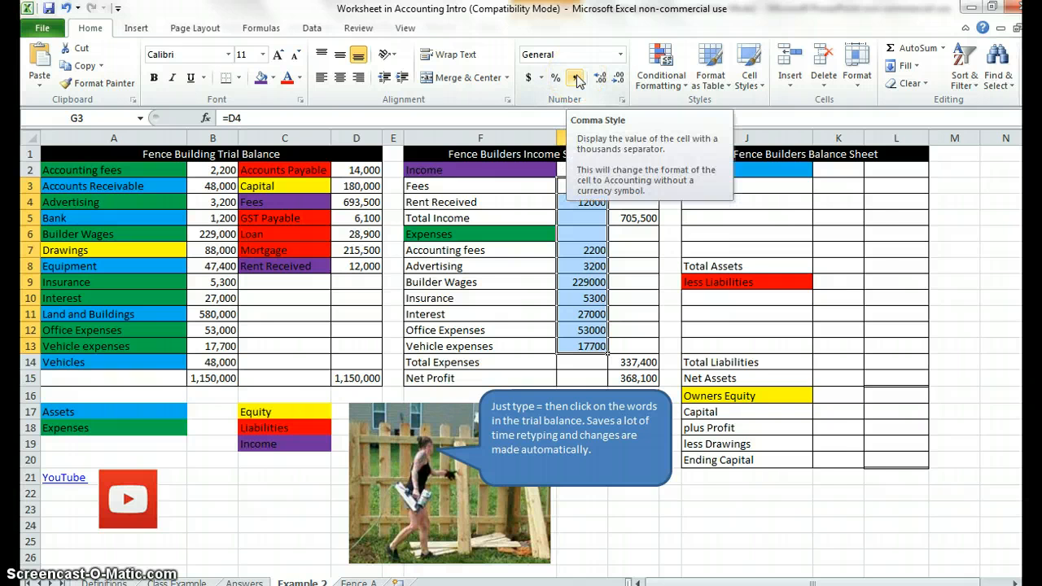
left_click(578, 79)
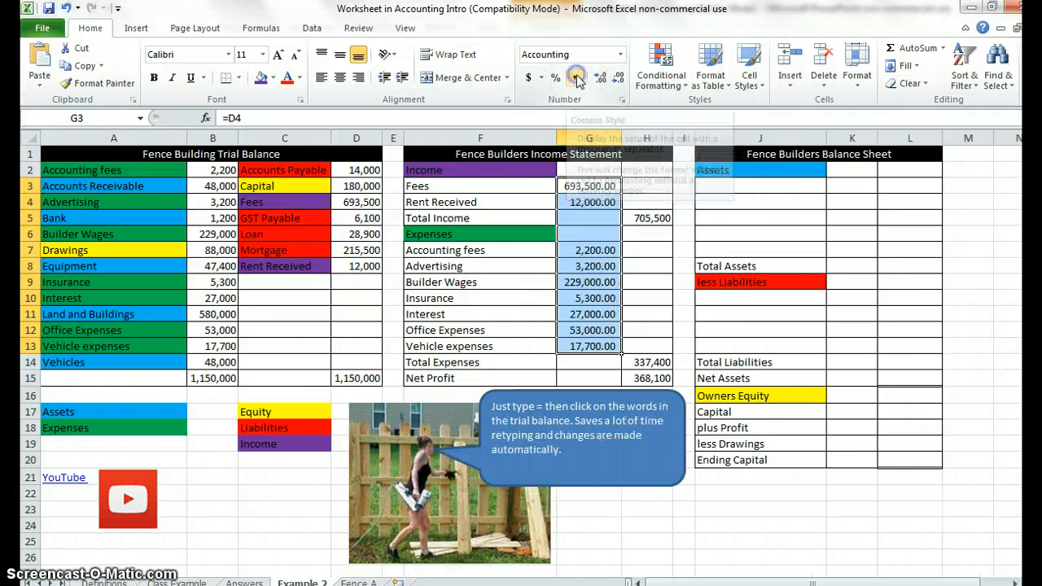
left_click(619, 79)
left_click(619, 79)
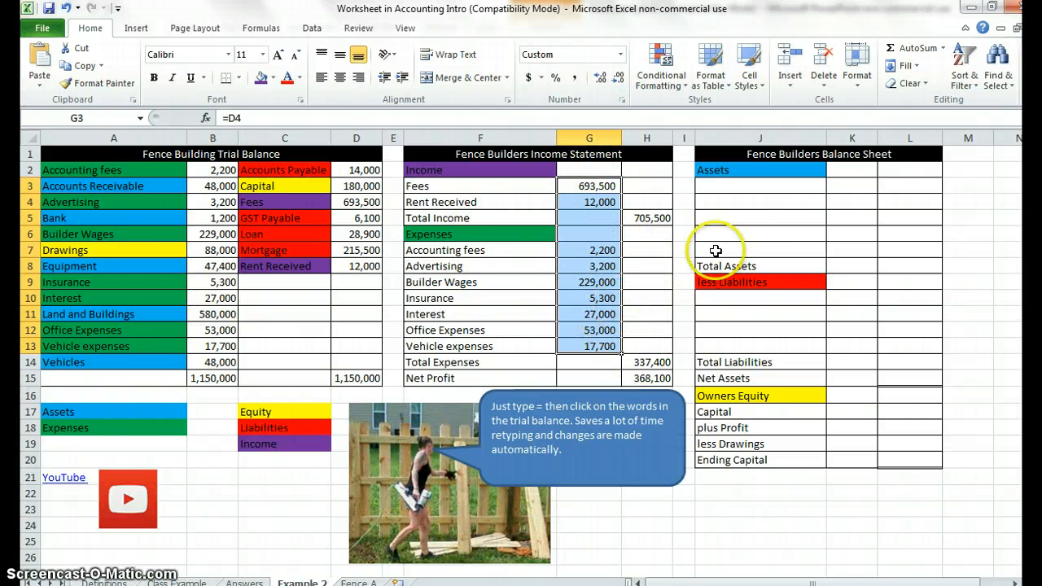
left_click(915, 379)
left_click(916, 459)
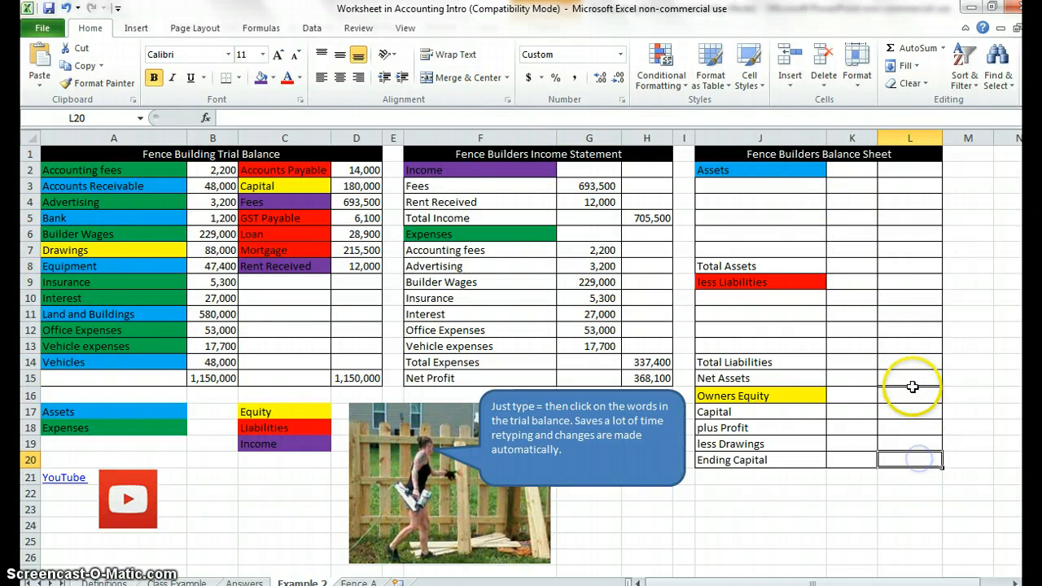
Link Accounts Receivable, Bank and Equipment from the trial balance into J3:J5 of the balance sheet with =A3, =A5 and =A8.
left_click(804, 183)
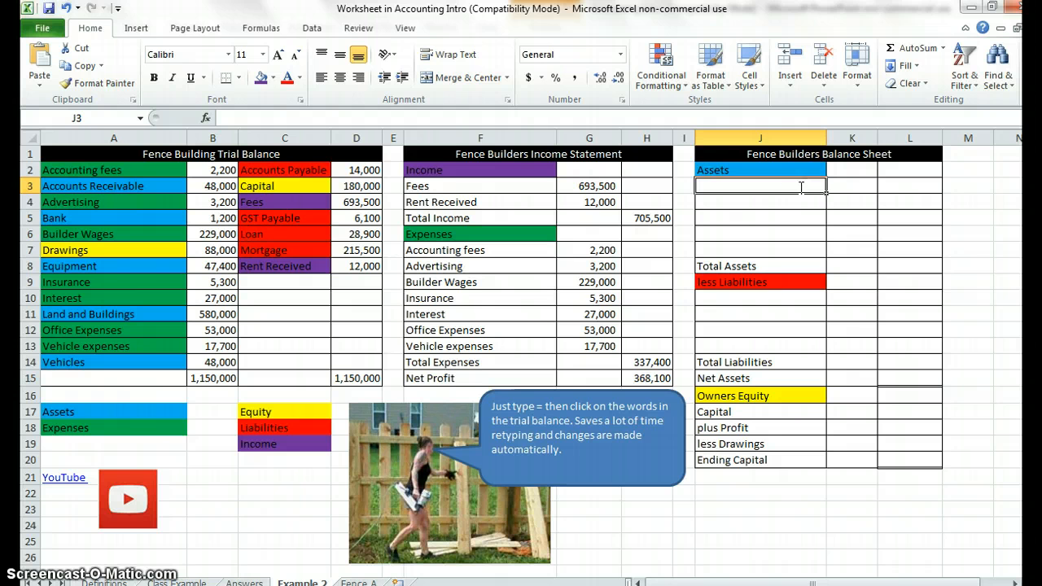
type("=")
left_click(123, 186)
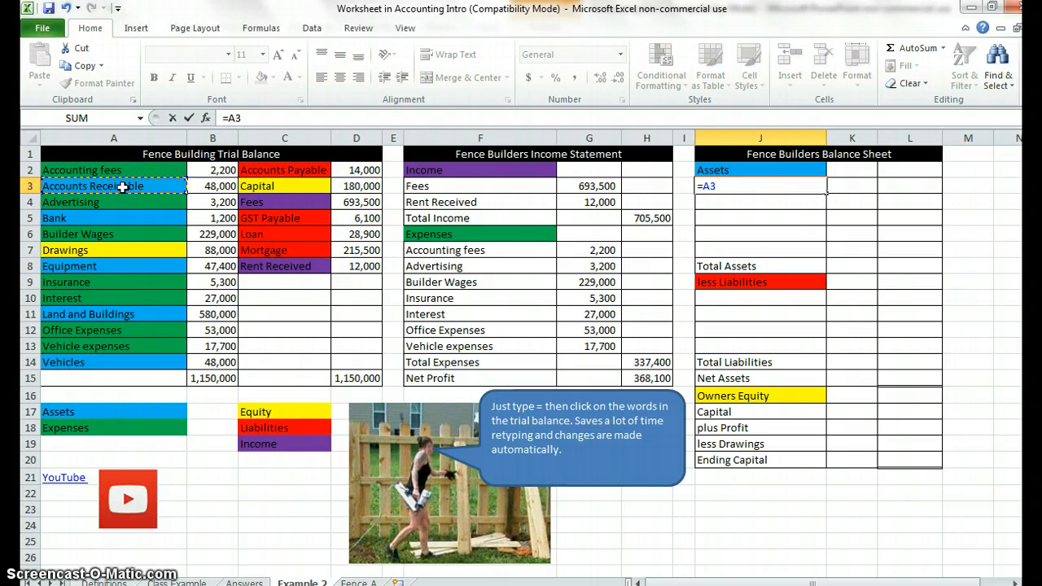
key("Return")
type("=")
left_click(130, 218)
key("Return")
type("=")
left_click(135, 267)
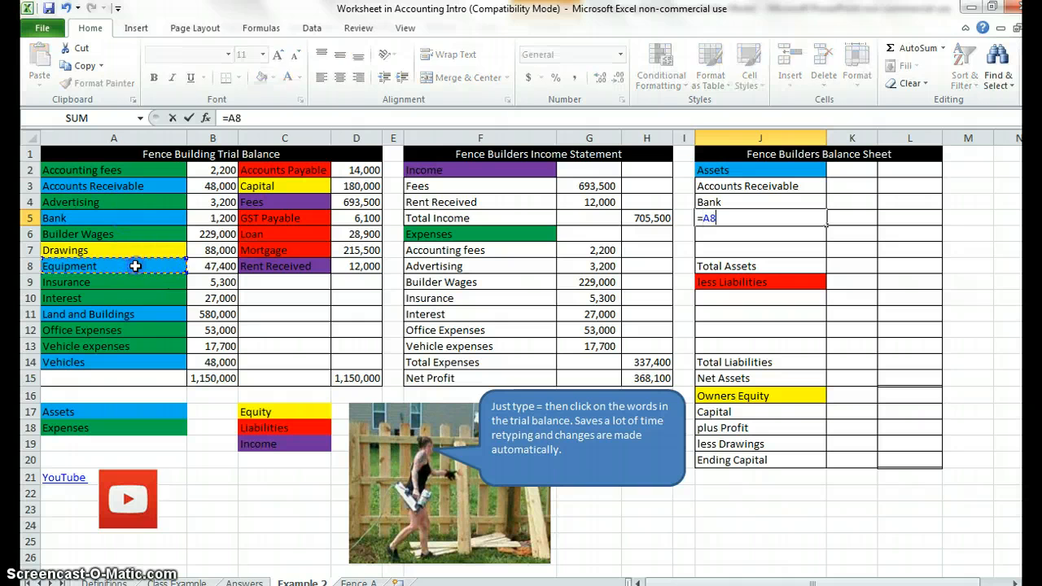
key("Return")
Link Land and Buildings (=A11) and Vehicles (=A14) into J6:J7, and fill the asset formulas in J3:J7 across into column K.
type("=")
left_click(148, 318)
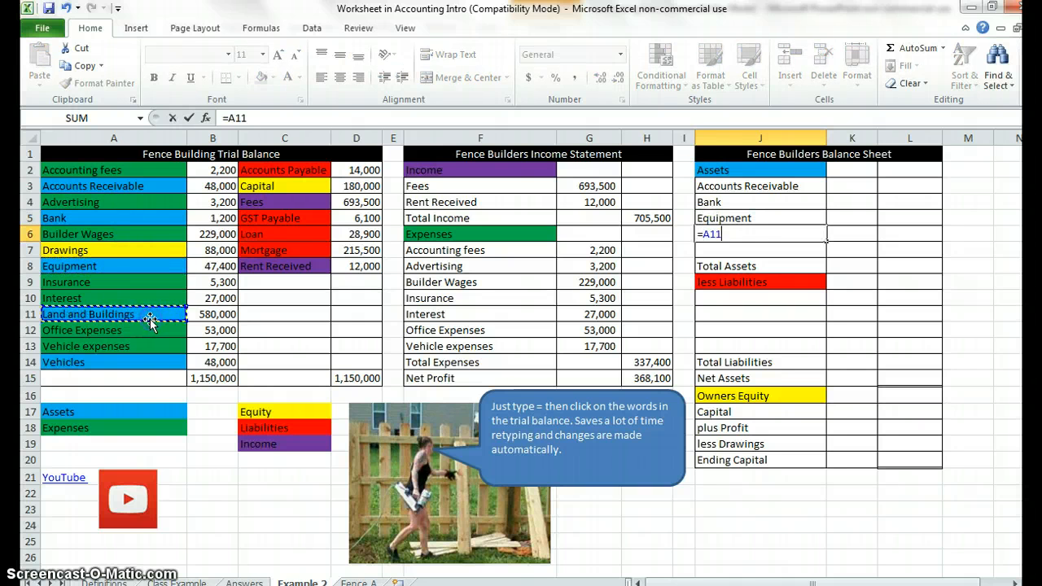
key("Return")
type("=")
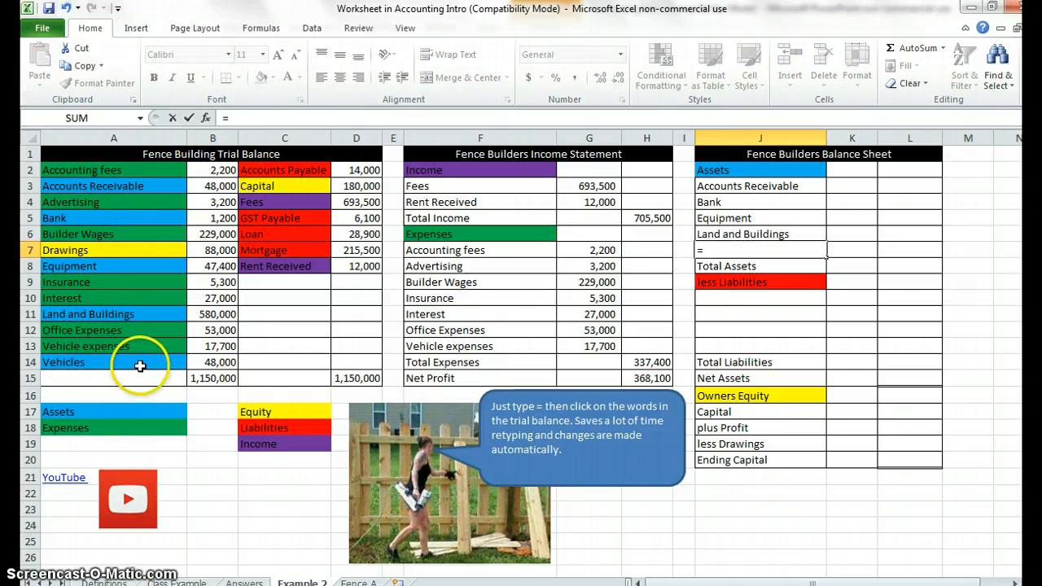
left_click(140, 364)
key("Return")
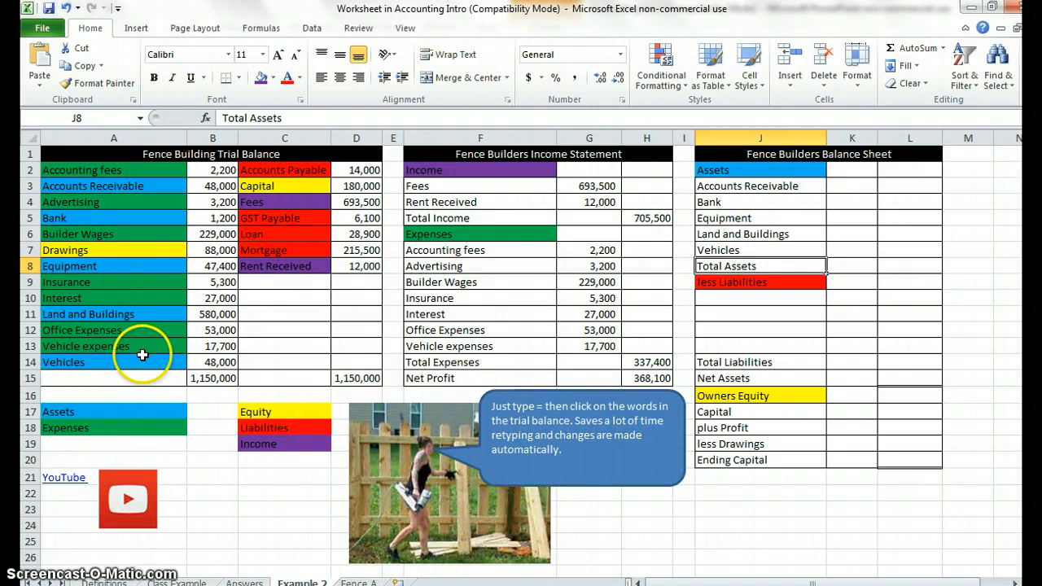
left_click_drag(808, 185, 869, 250)
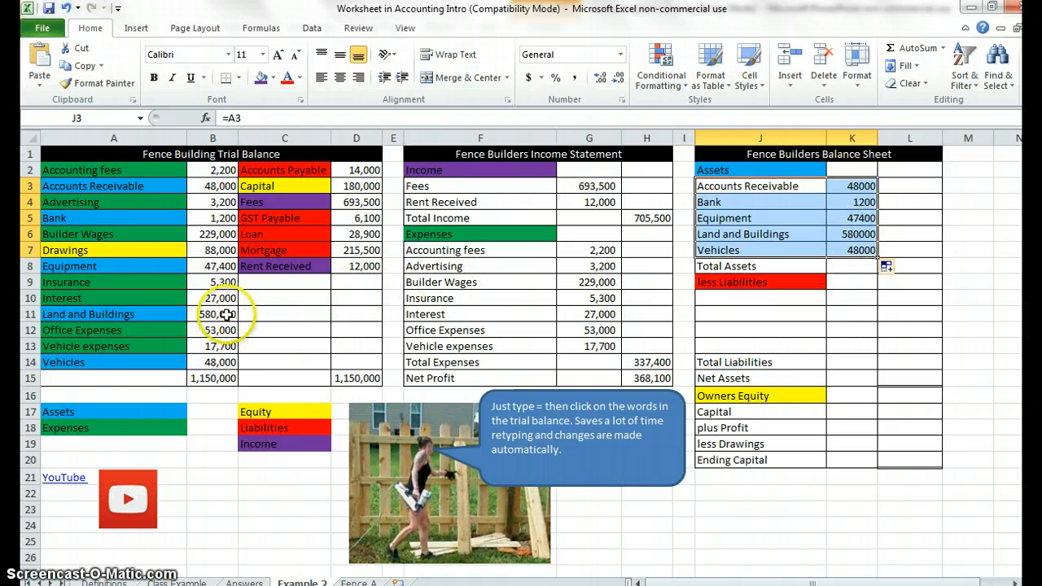
Total the assets in L8 of the balance sheet with =SUM(K3:K7).
left_click(926, 265)
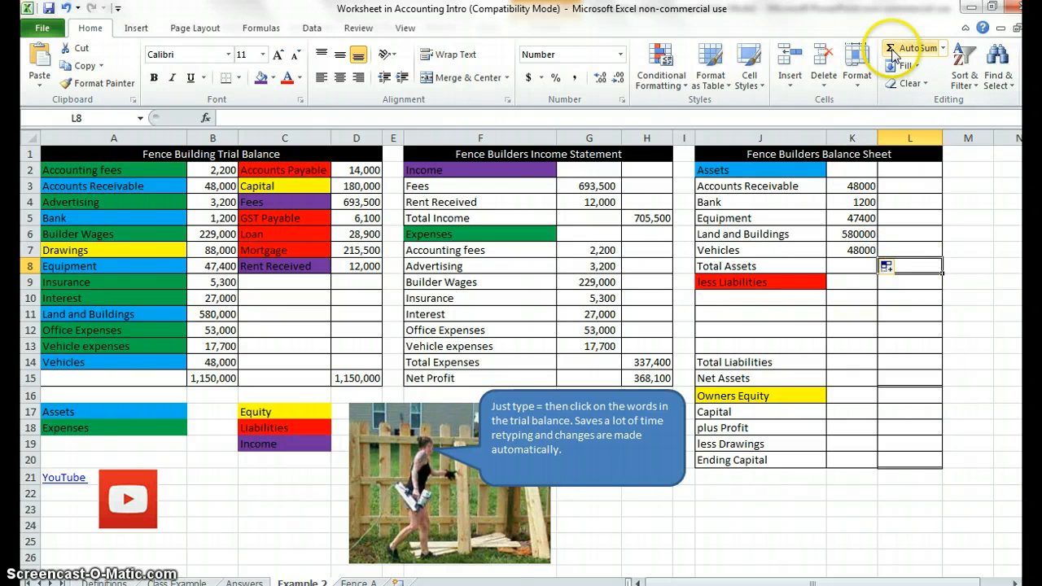
left_click(895, 53)
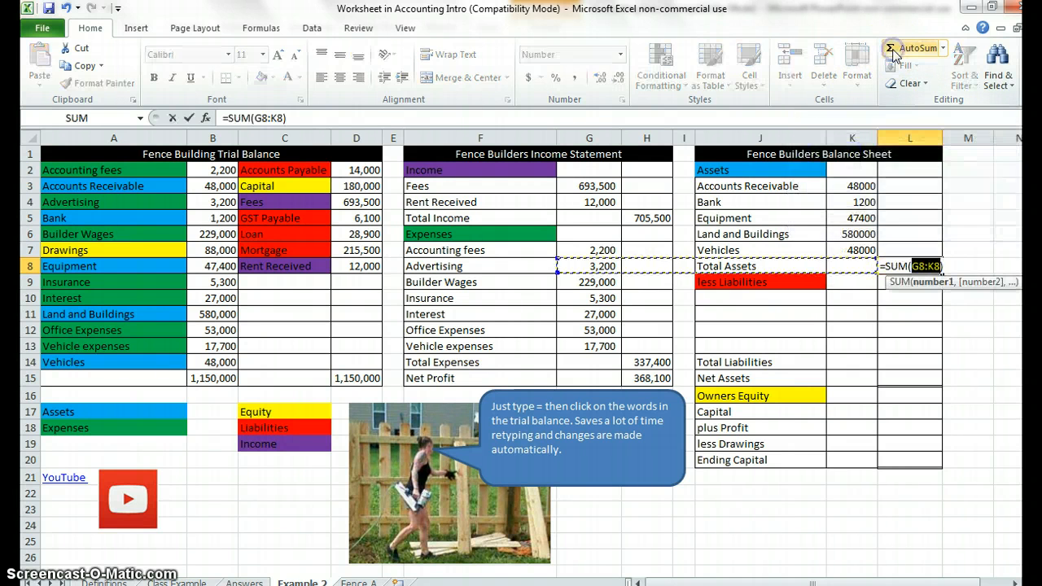
left_click_drag(861, 186, 862, 248)
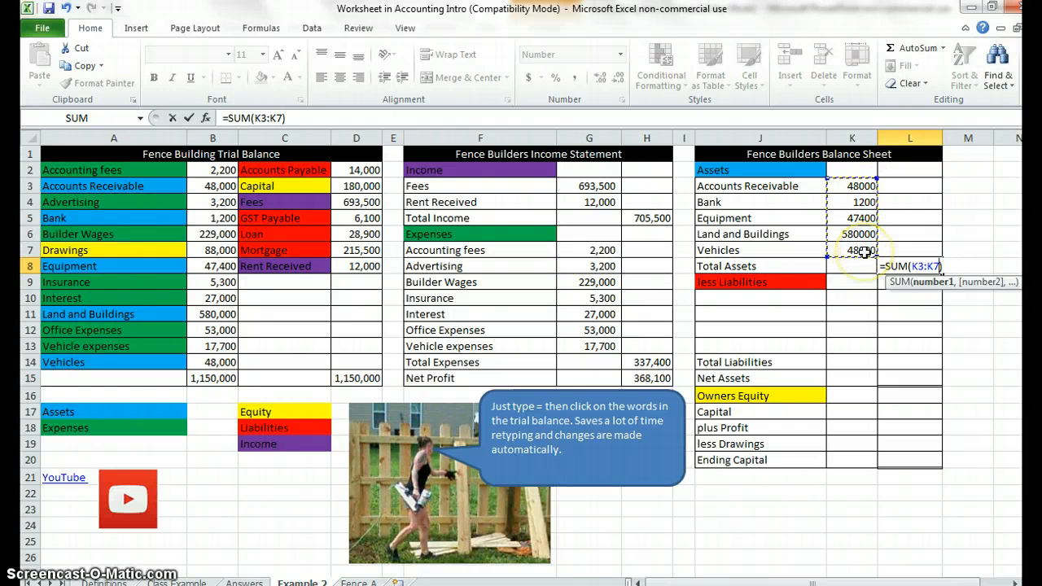
key("Return")
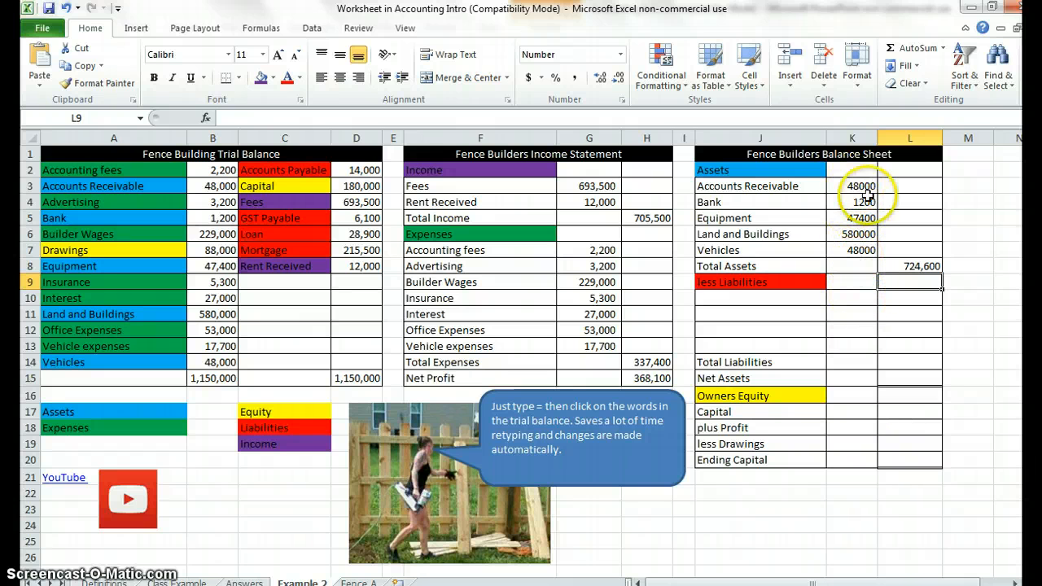
Copy the number formatting of Total Assets in L8 onto the asset amounts in K3:K7 with Format Painter.
left_click(916, 267)
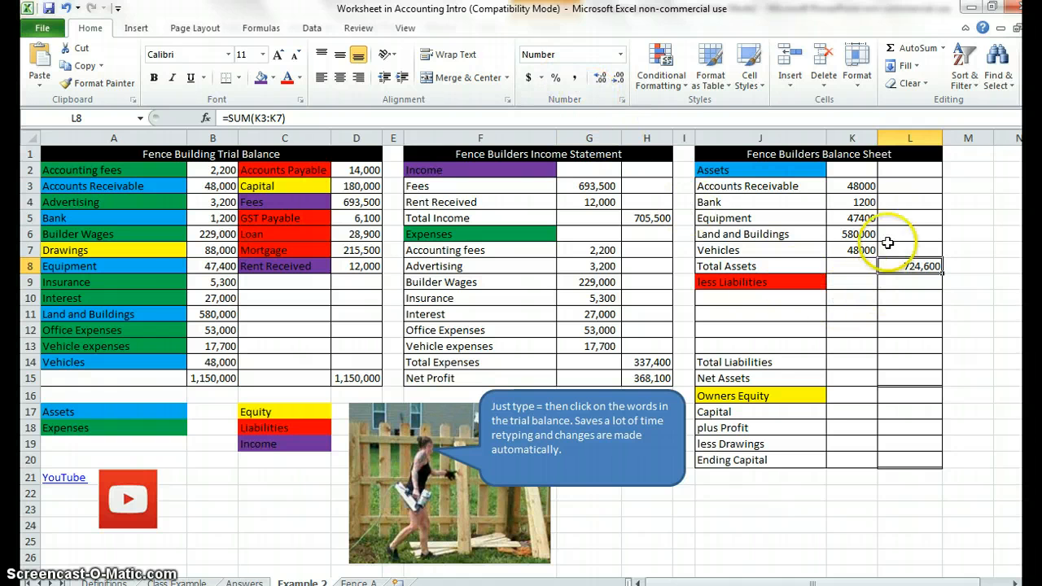
left_click(917, 264)
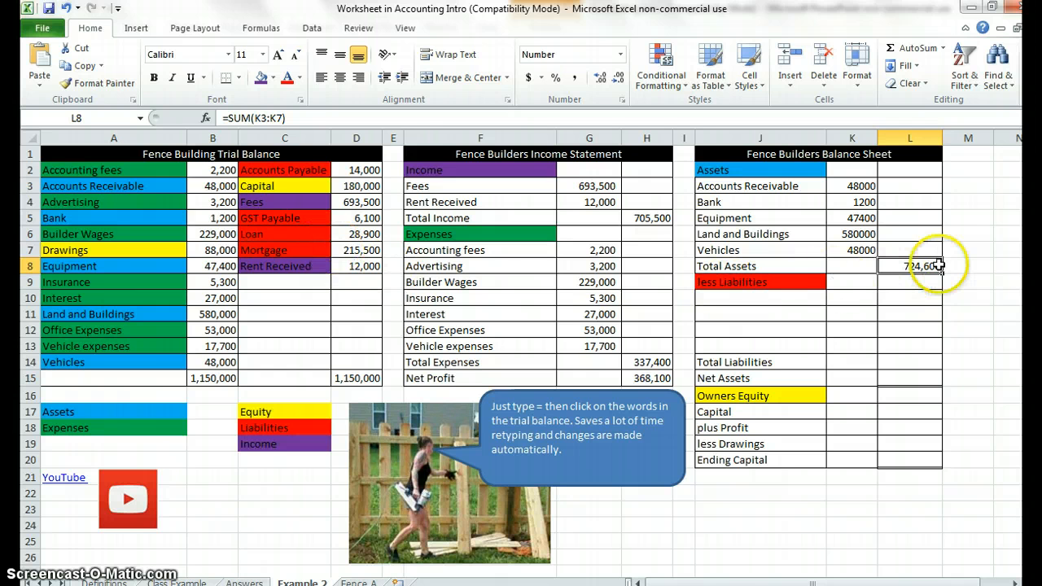
left_click(82, 84)
left_click_drag(855, 184, 855, 250)
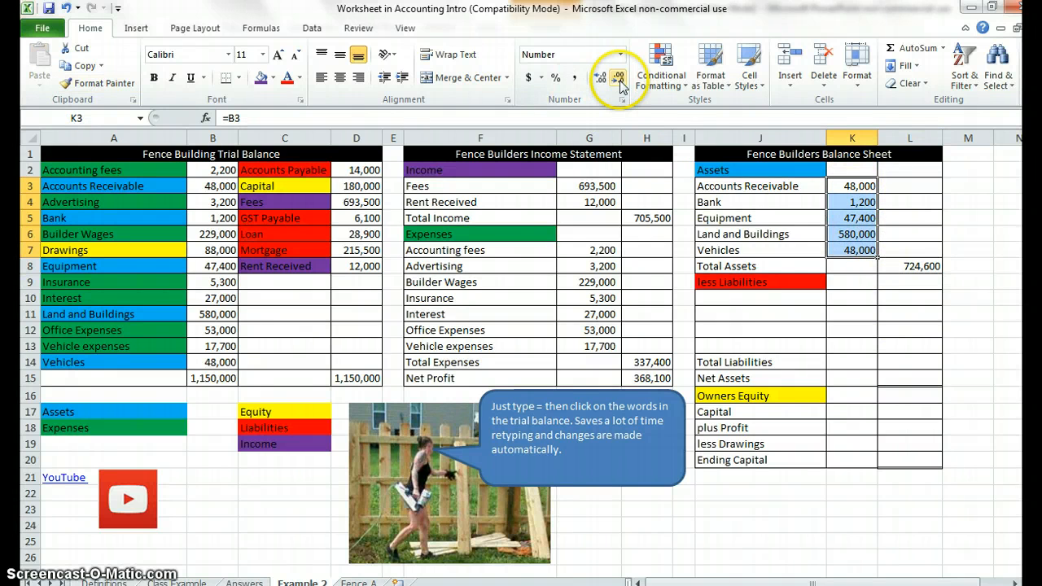
Link Accounts Payable and GST Payable from the trial balance into J10:J11 of the balance sheet with =C2 and =C5.
left_click(777, 300)
type("=")
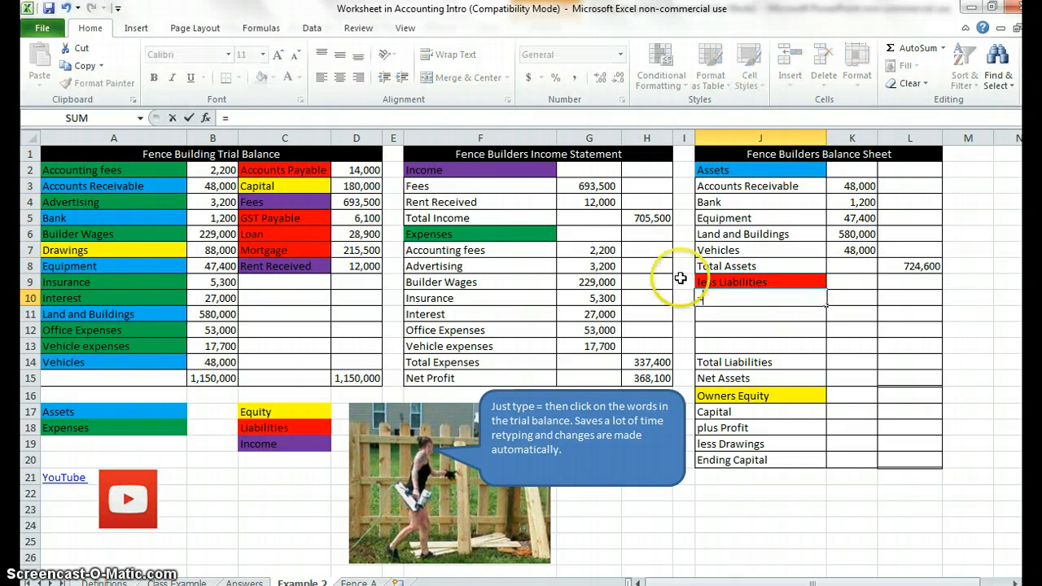
left_click(274, 169)
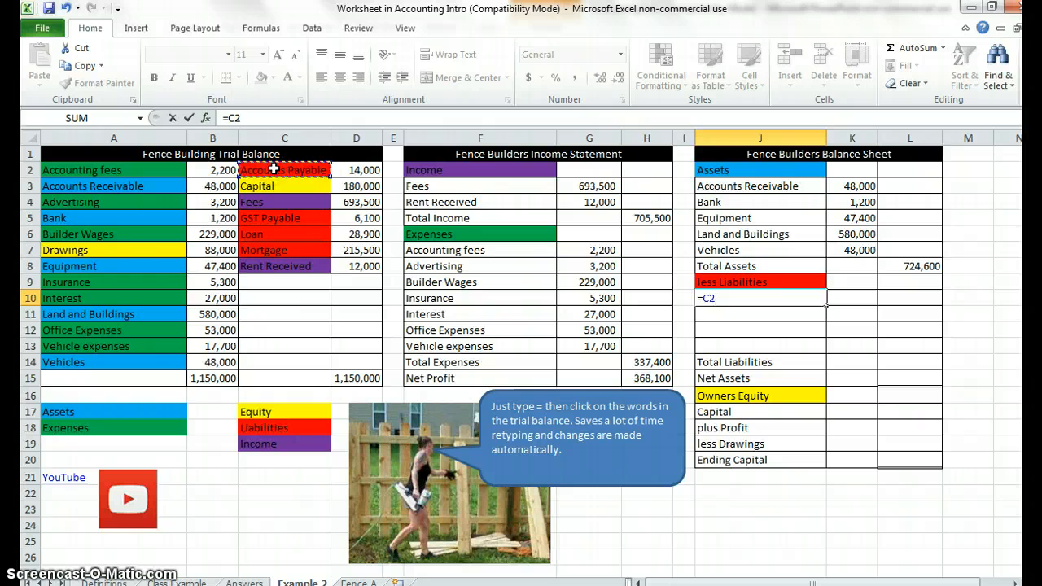
key("Return")
type("=")
left_click(281, 218)
key("Return")
Link Loan (=C6) and Mortgage (=C7) into J12:J13, and fill the liability formulas in J10:J13 across into column K.
type("=")
left_click(292, 234)
key("Return")
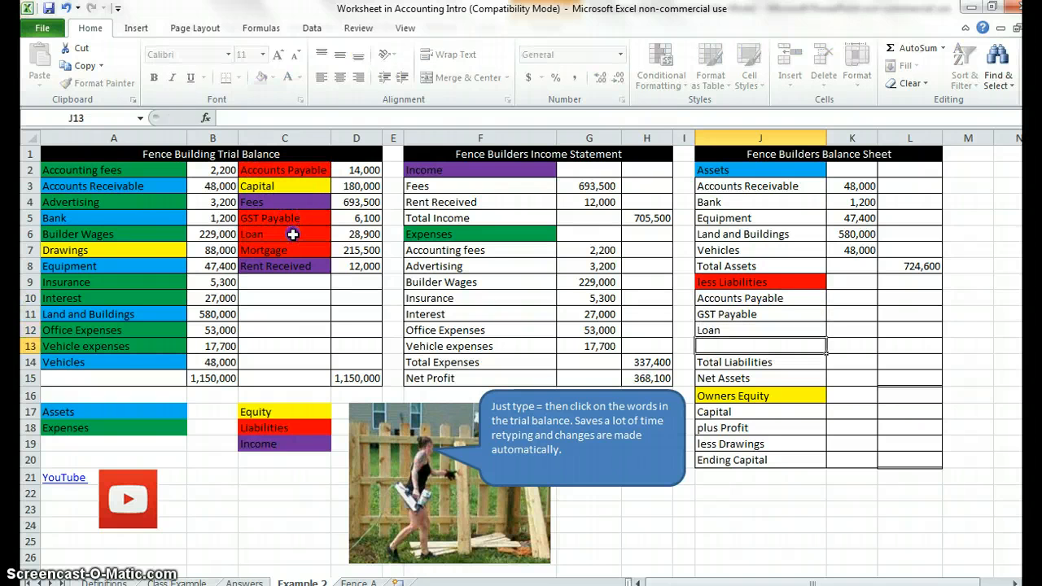
type("=")
key("Return")
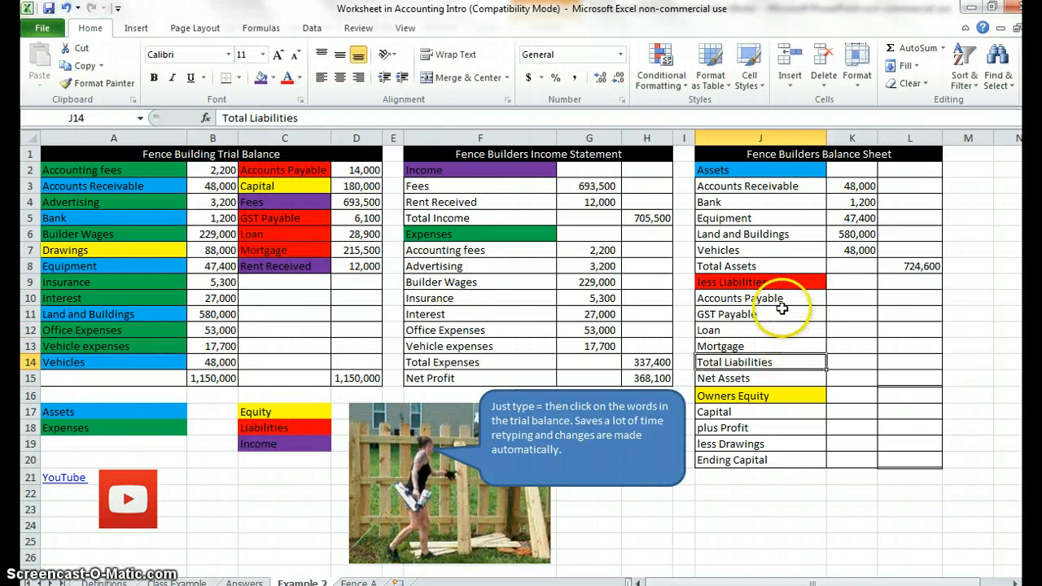
left_click_drag(733, 298, 862, 353)
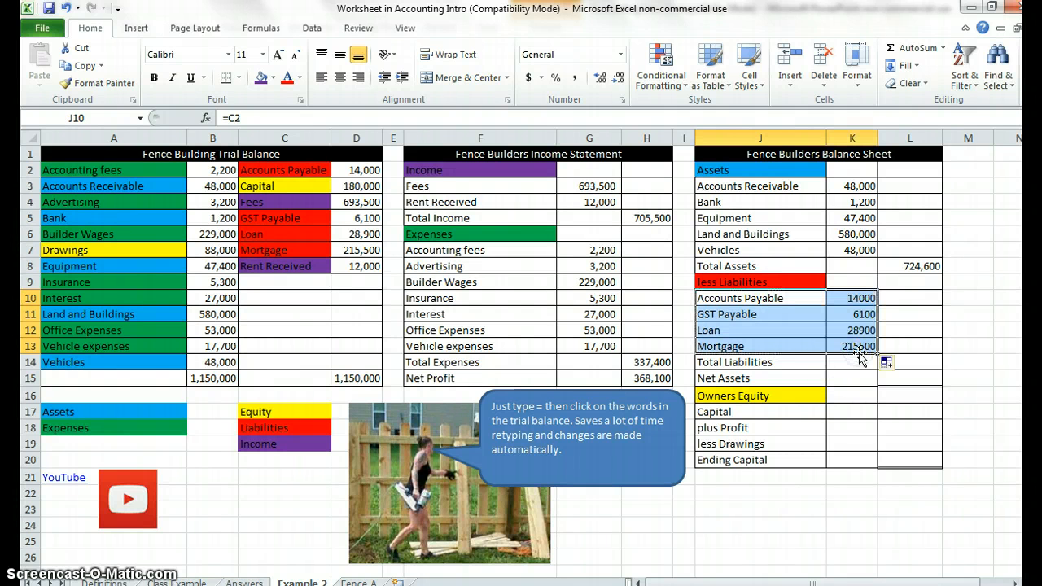
Total the liabilities in L14 of the balance sheet with =SUM(K10:K13).
left_click(920, 358)
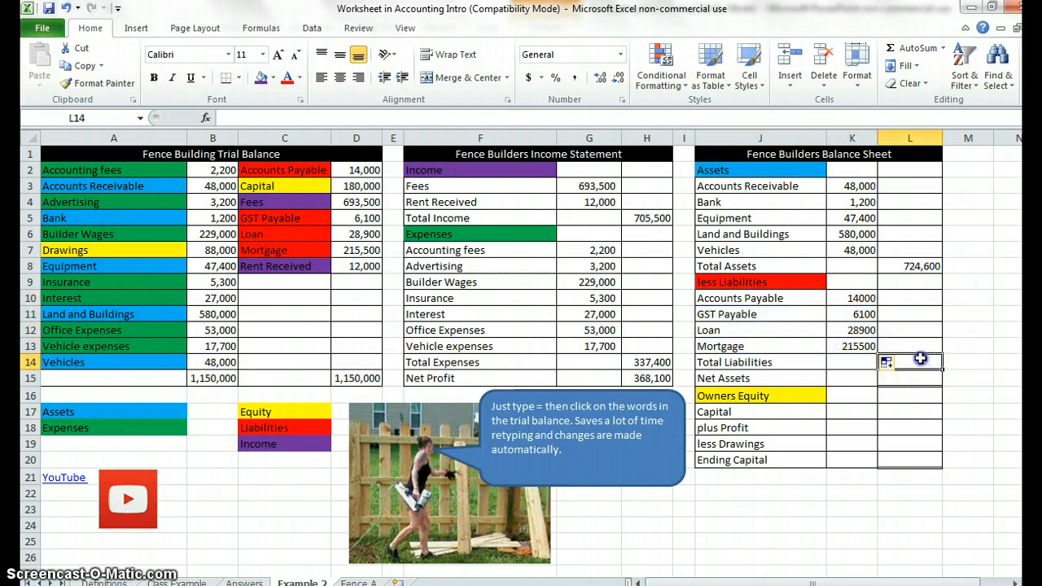
left_click(910, 48)
left_click_drag(859, 298, 860, 347)
key("Return")
Copy the number formatting of Total Liabilities in L14 onto the liability amounts in K10:K13 with Format Painter.
left_click(906, 363)
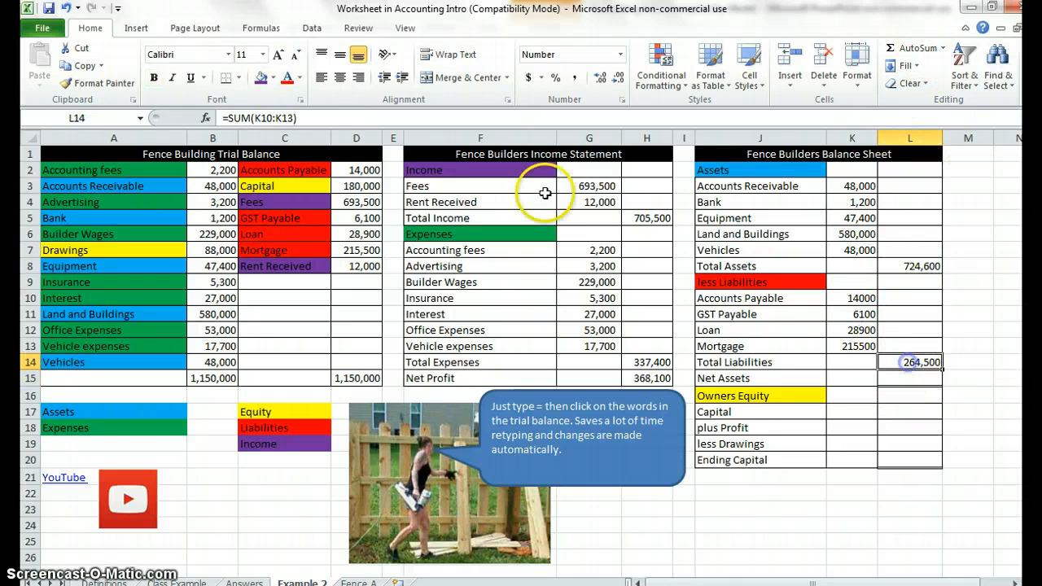
left_click(96, 83)
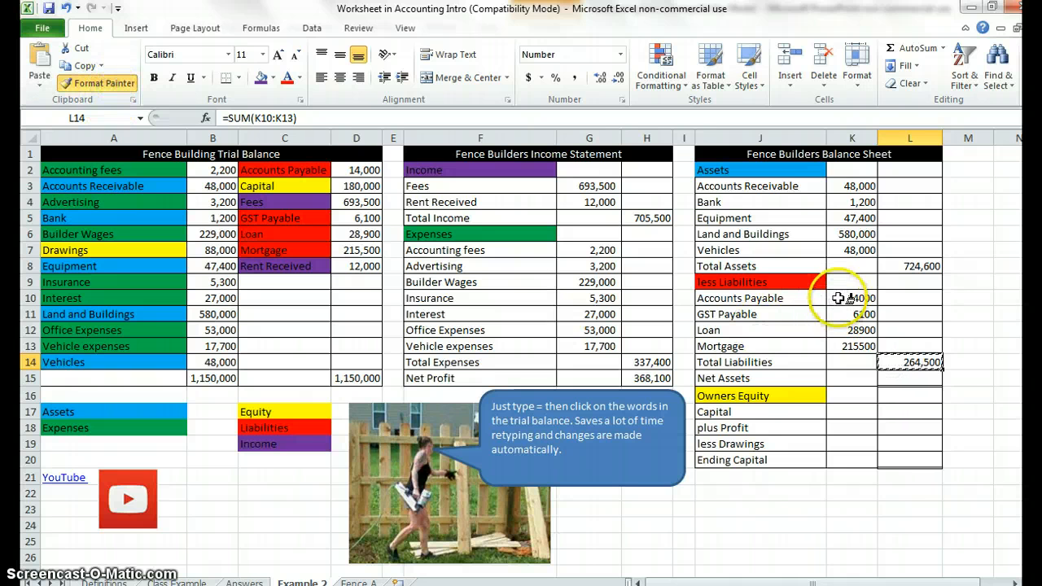
left_click_drag(847, 298, 851, 346)
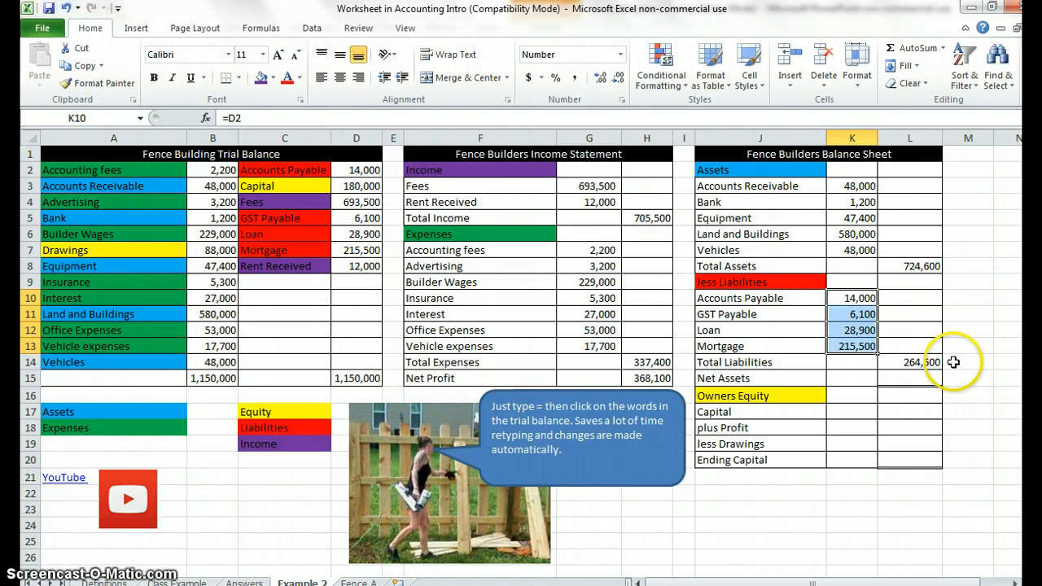
Calculate Net Assets in L15 by subtracting Total Liabilities from Total Assets with =L8-L14.
left_click(935, 379)
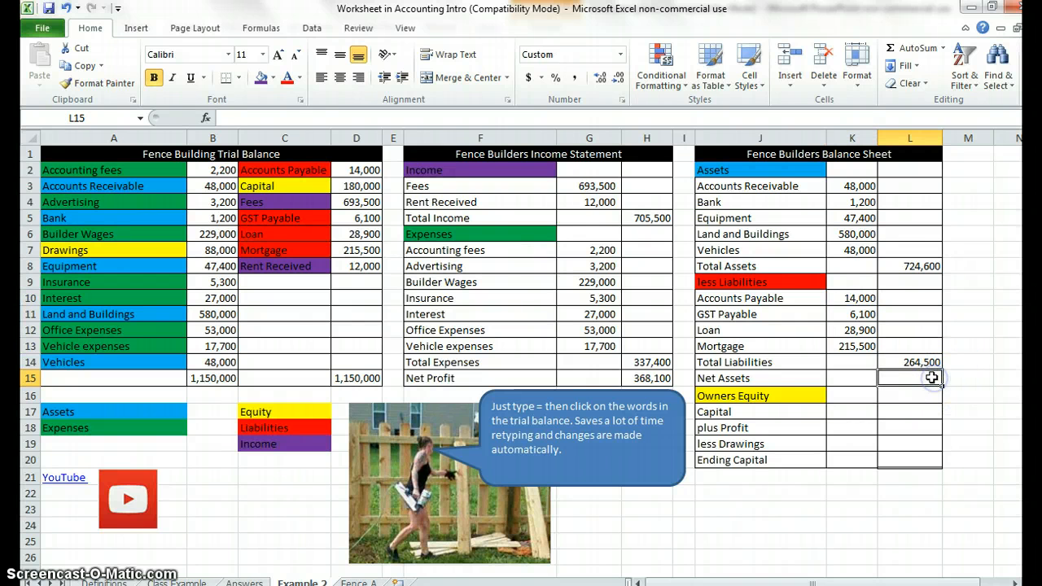
type("=")
left_click(910, 266)
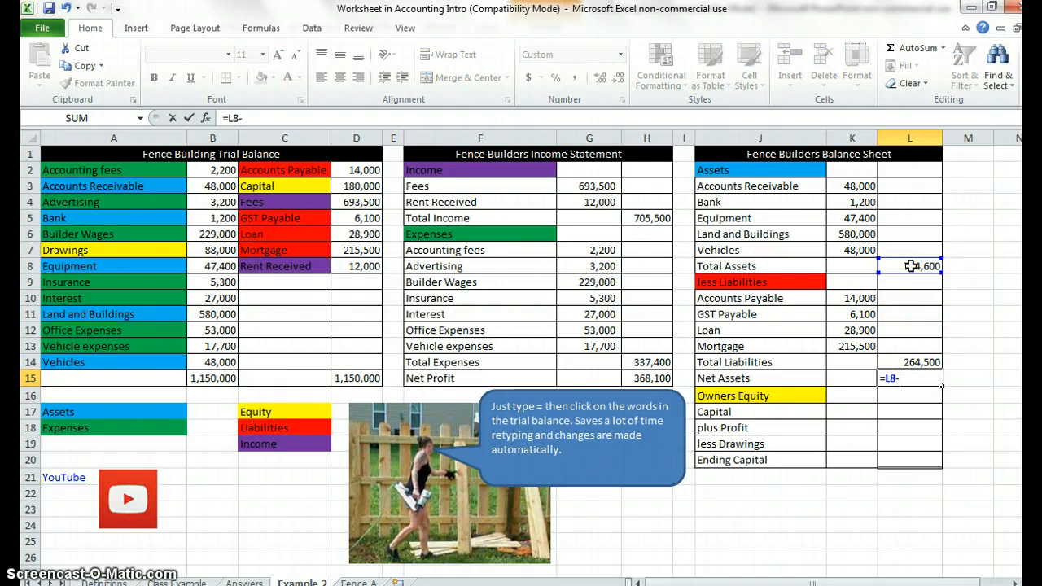
type("-")
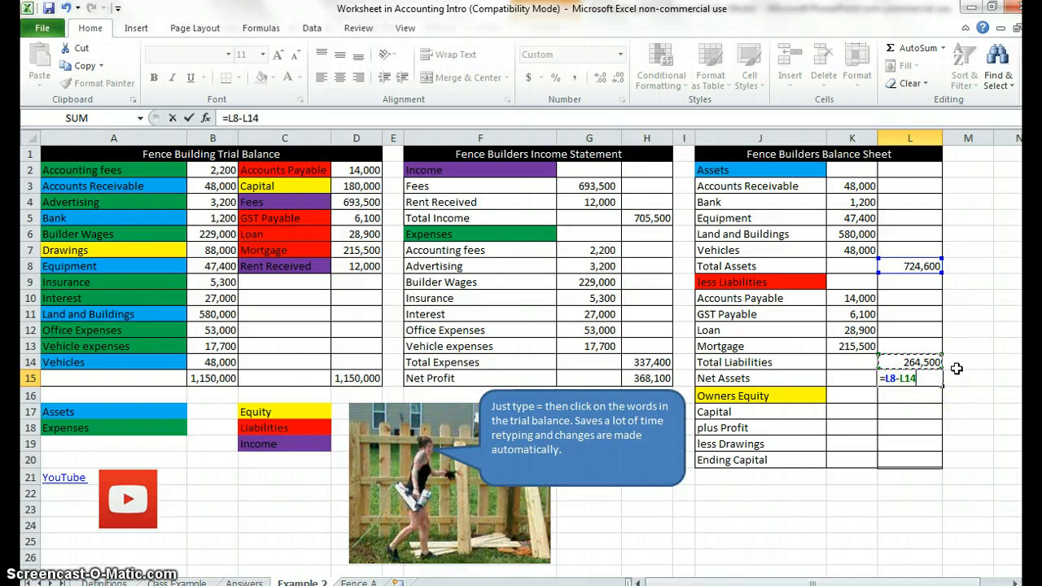
key("Return")
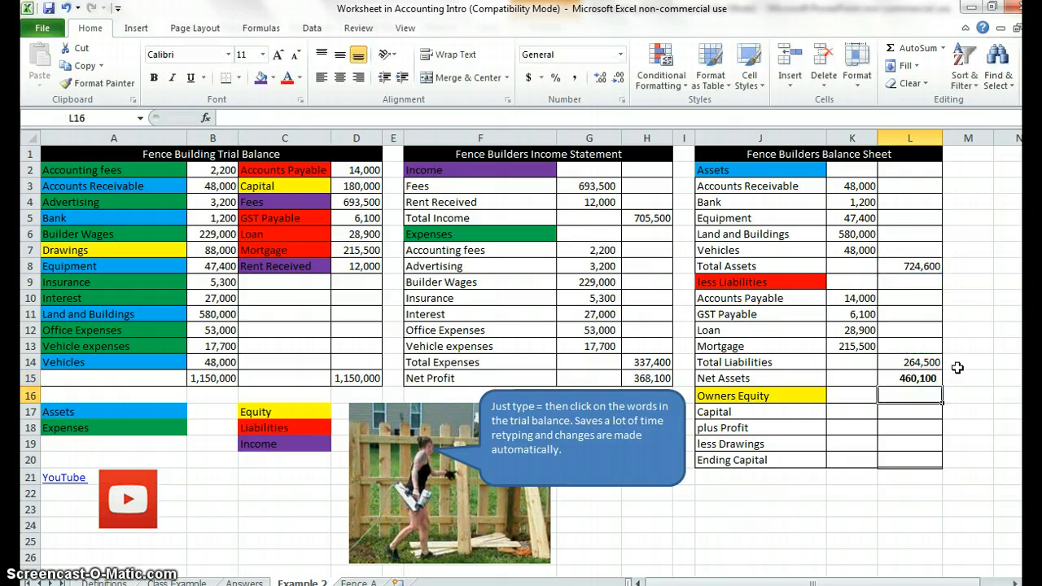
Under Owners Equity, link Capital in L17 to the trial balance with =D3 and plus Profit in L18 to Net Profit with =H15.
left_click(915, 415)
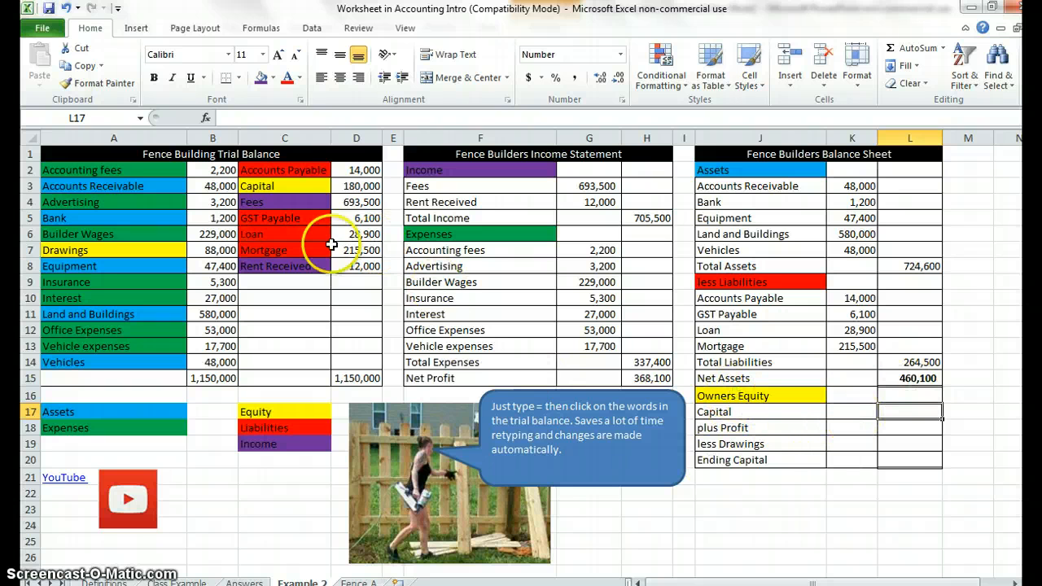
type("=")
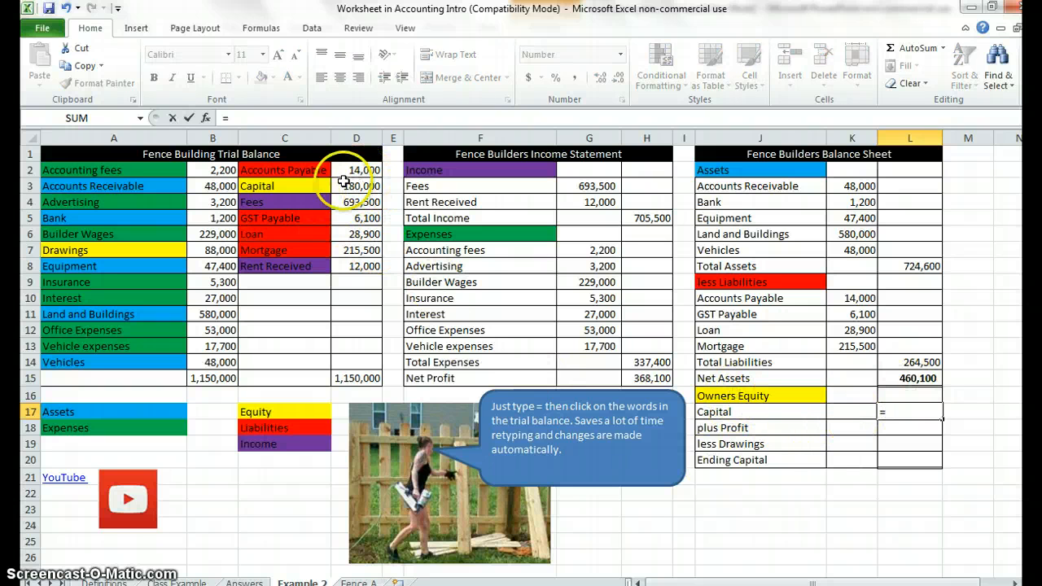
left_click(358, 186)
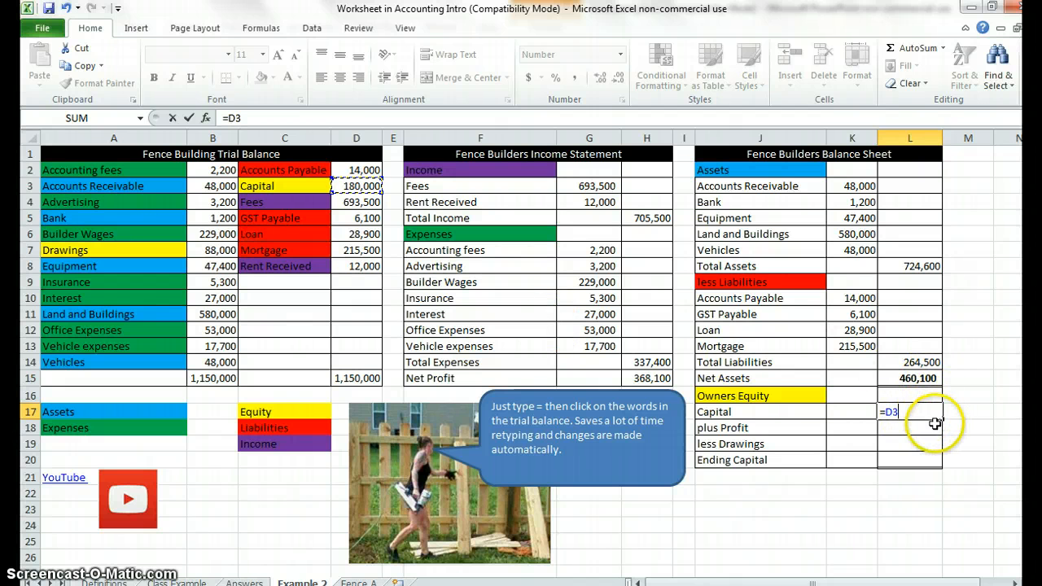
key("Return")
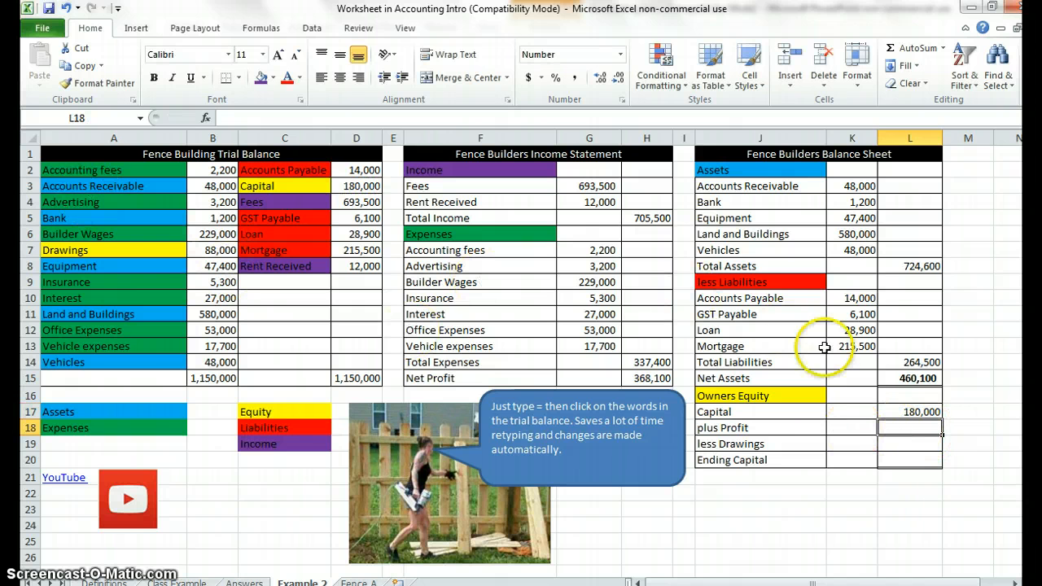
type("=")
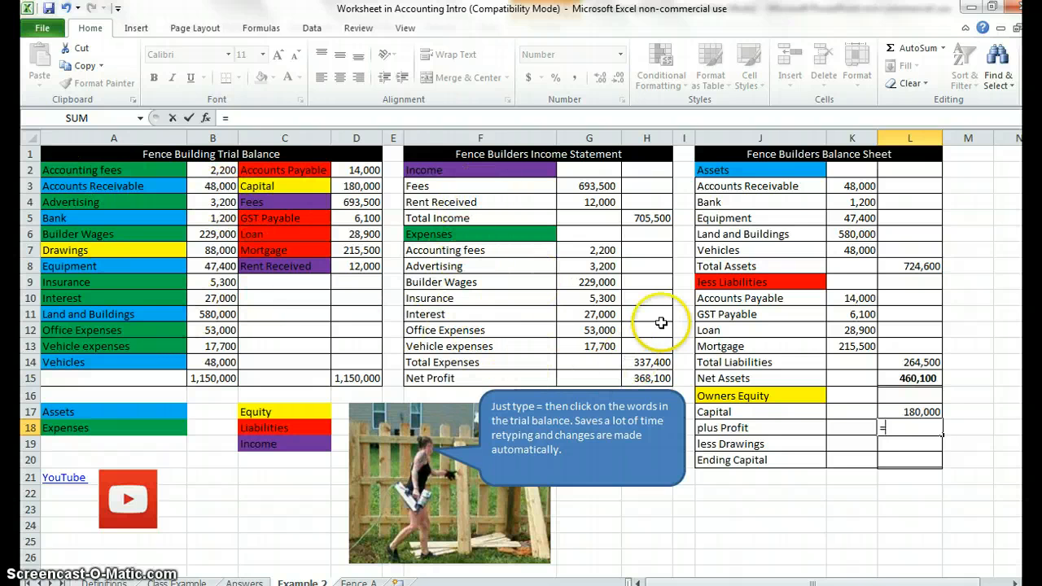
left_click(651, 378)
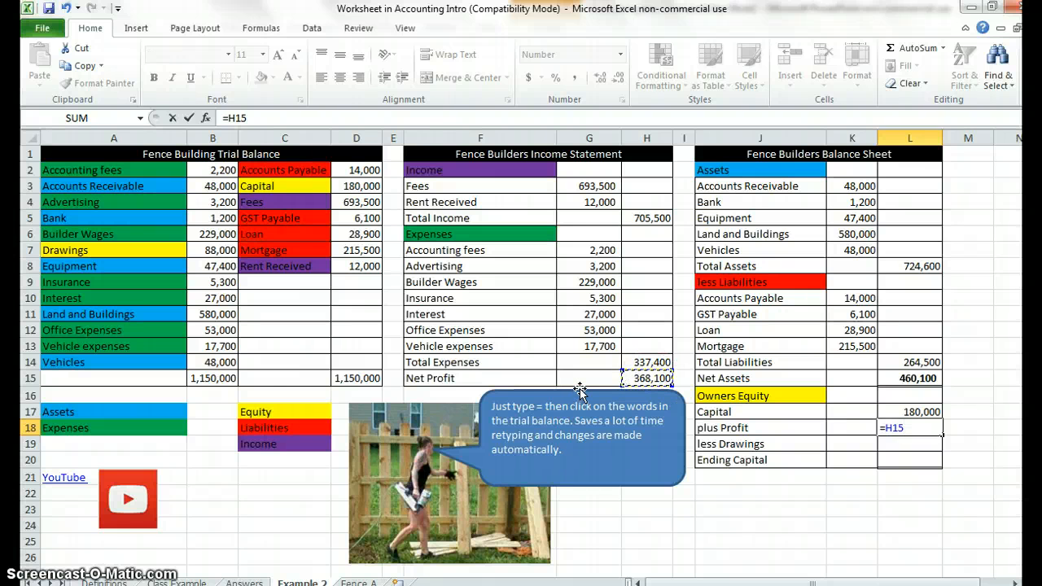
key("Return")
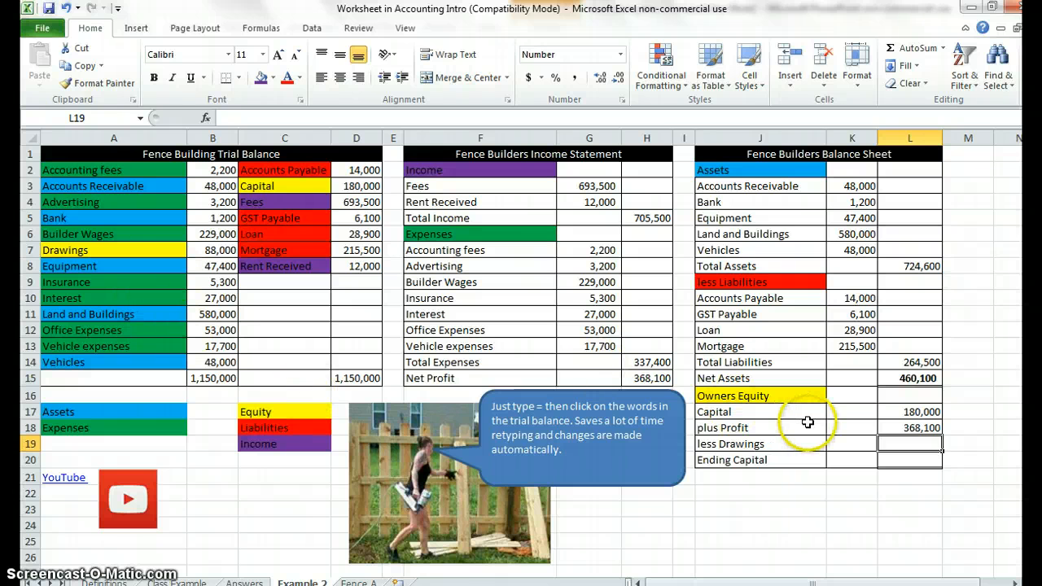
Link less Drawings in L19 as a negative with =-B7, and total Ending Capital in L20 with =SUM(L17:L19).
type("=-")
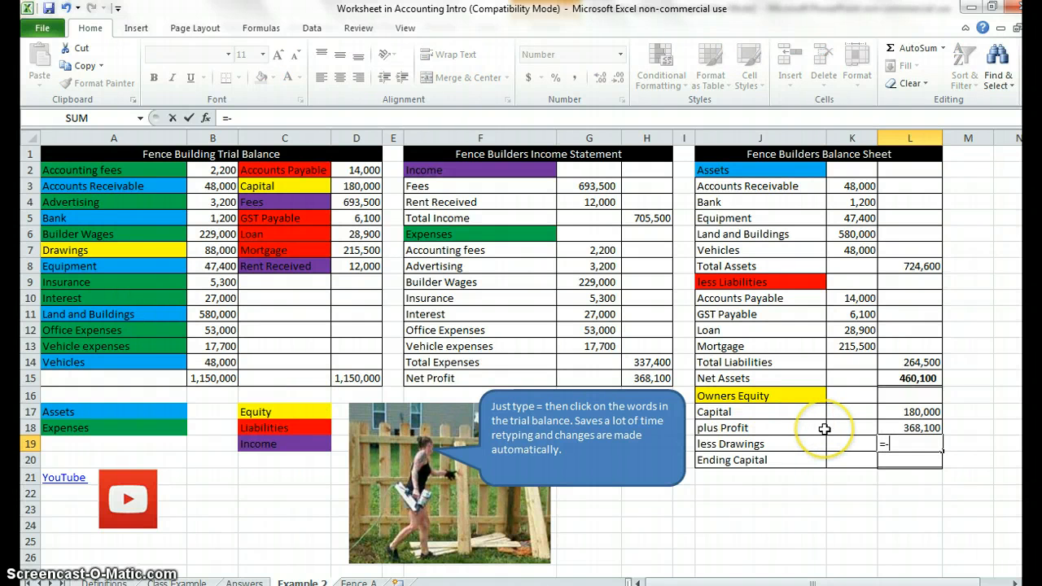
left_click(226, 253)
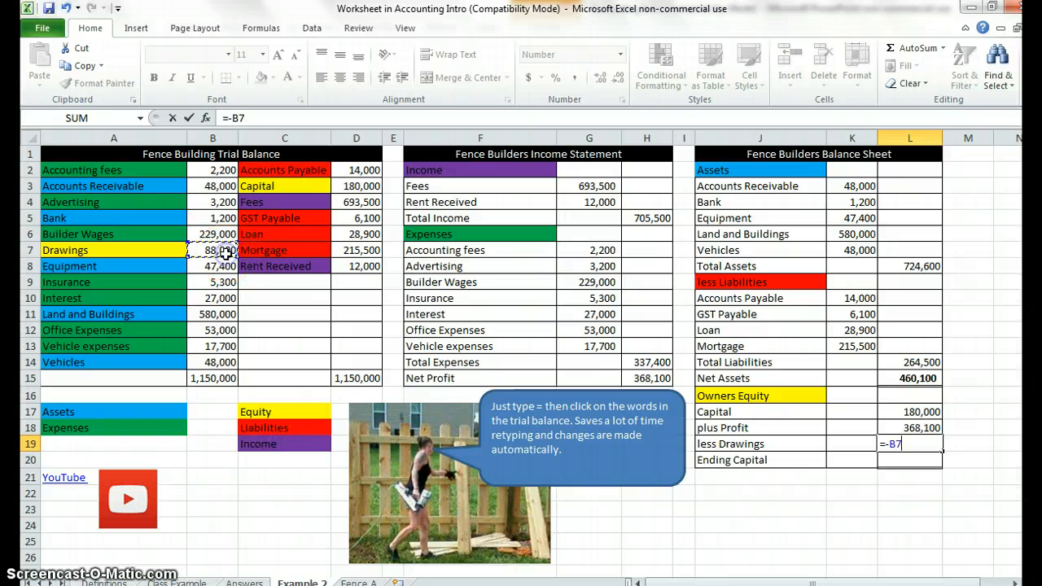
key("Return")
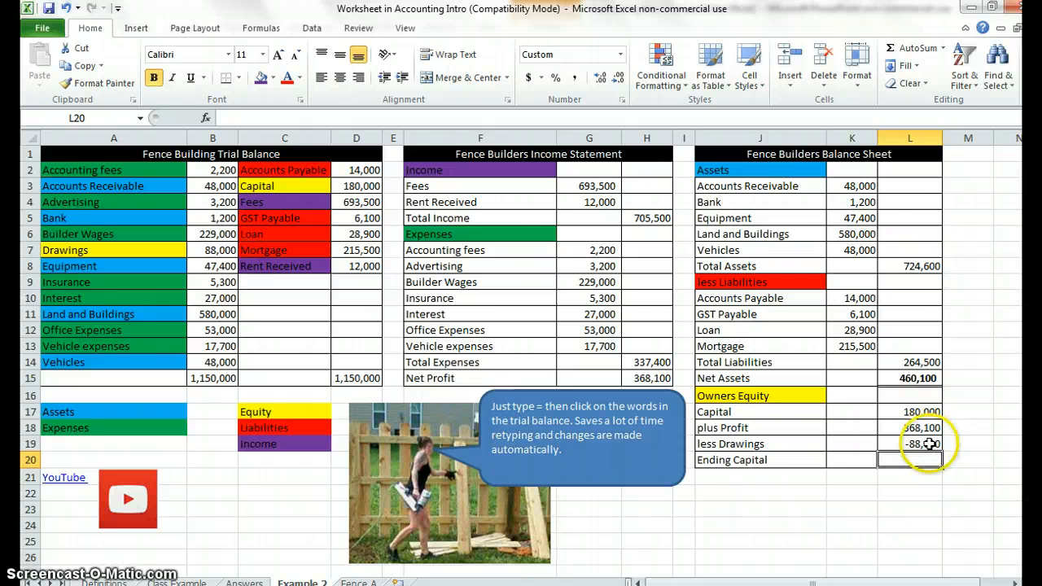
left_click(898, 50)
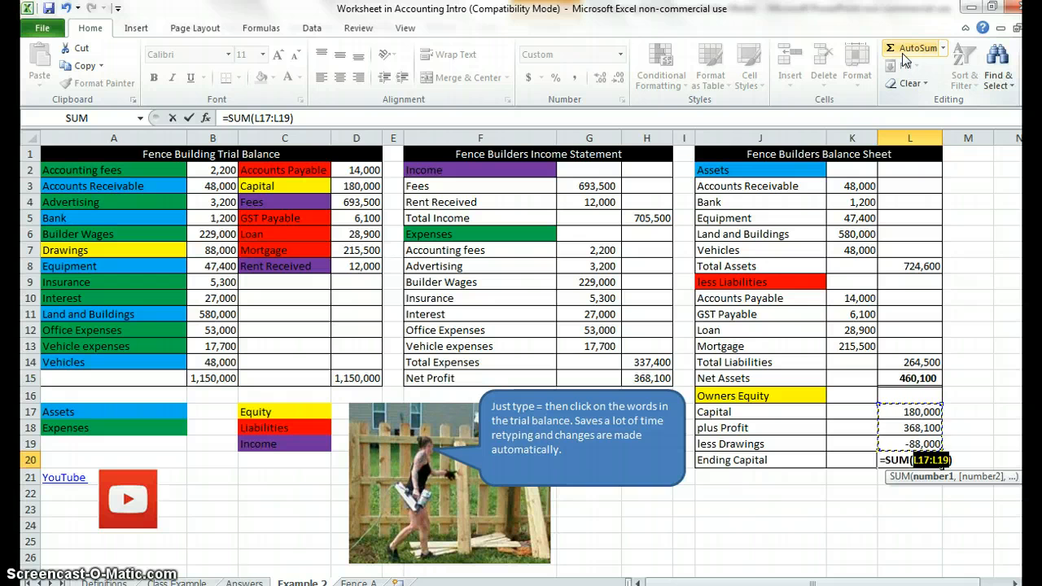
key("Return")
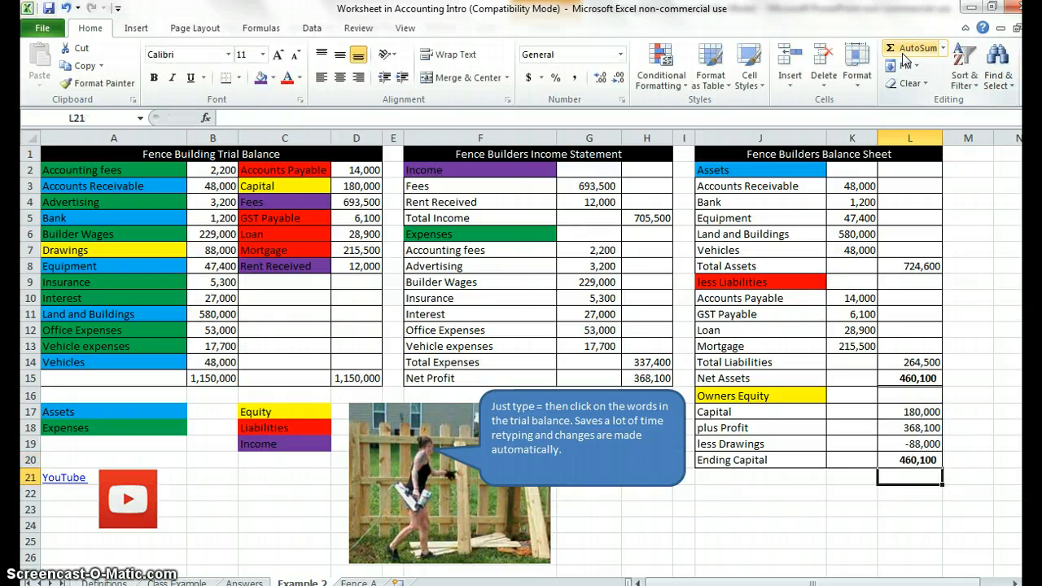